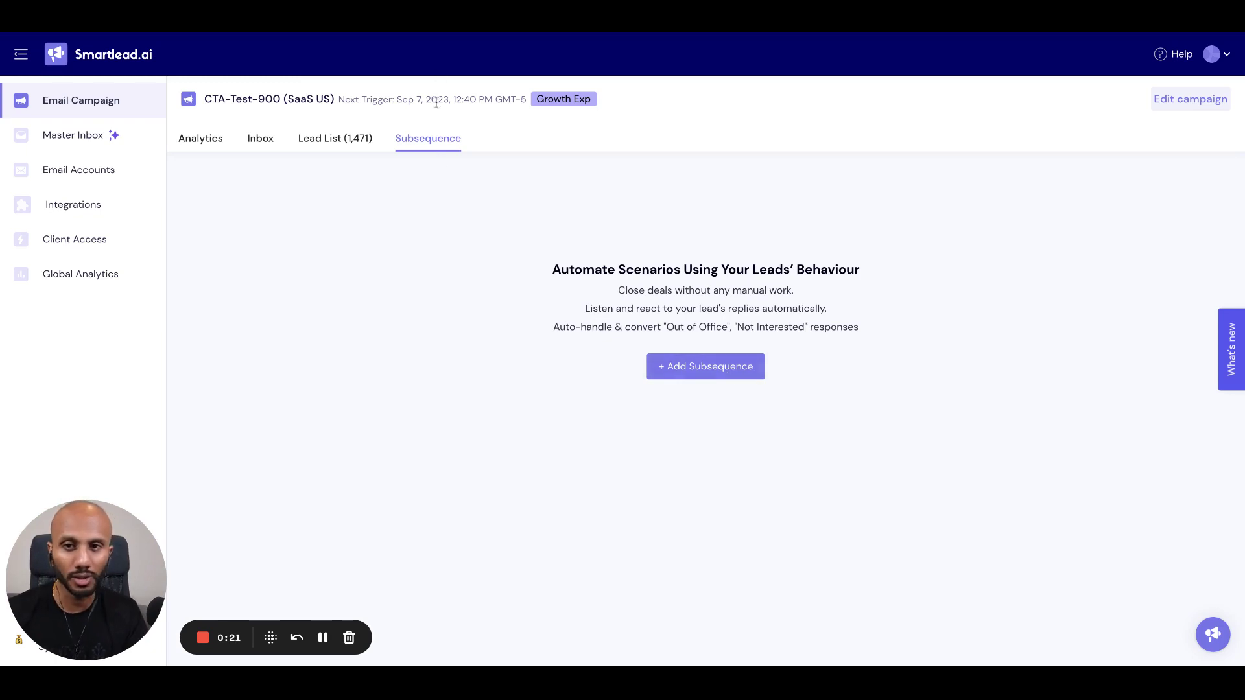
# Step: Create a new subsequence and type 'Positive Reply' as its name
pyautogui.click(734, 368)
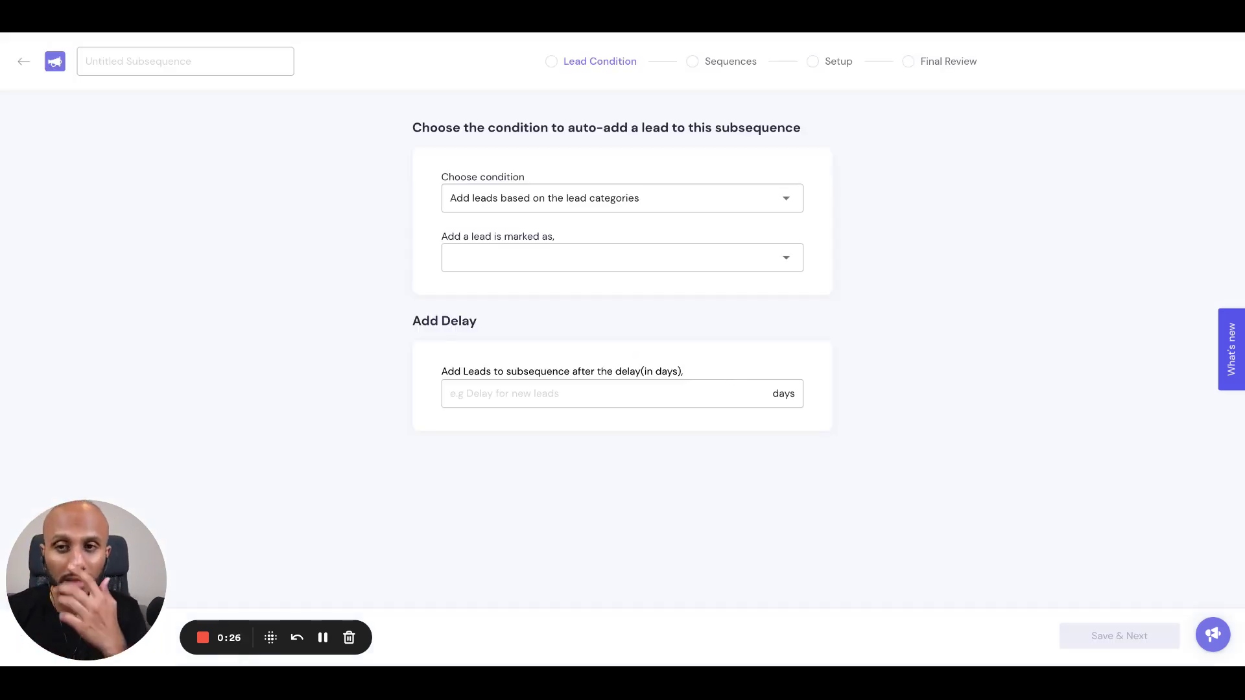
pyautogui.click(153, 58)
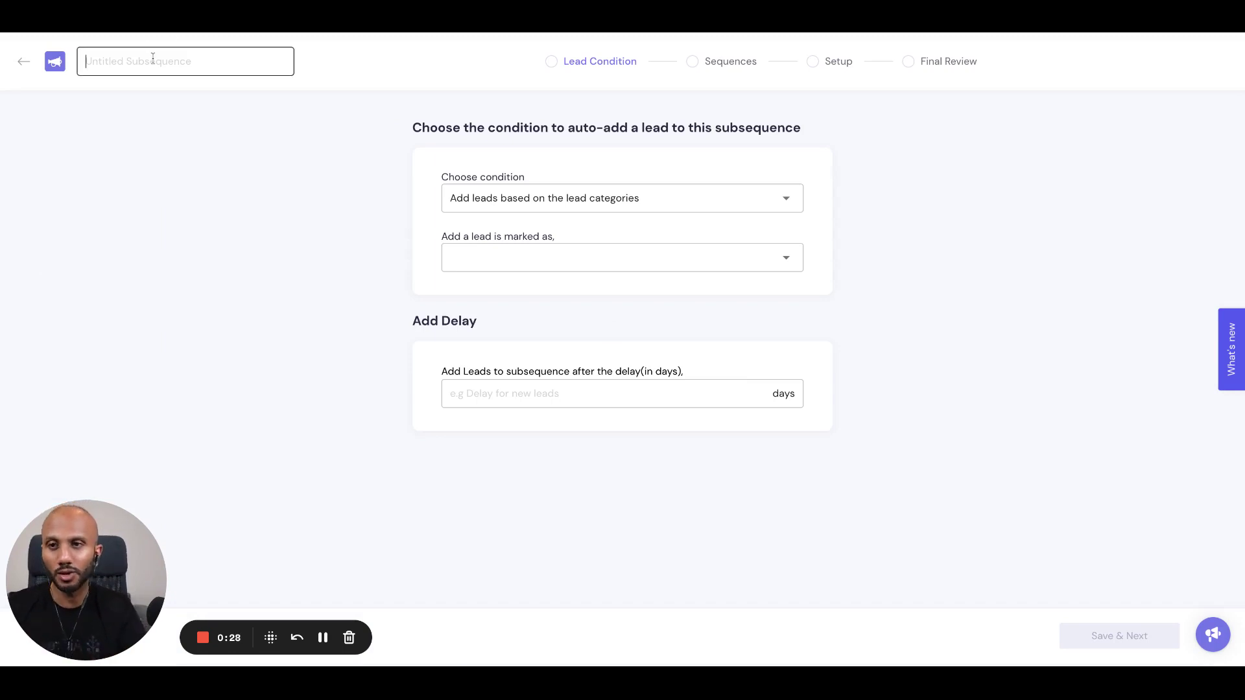
pyautogui.write('Positive Reply')
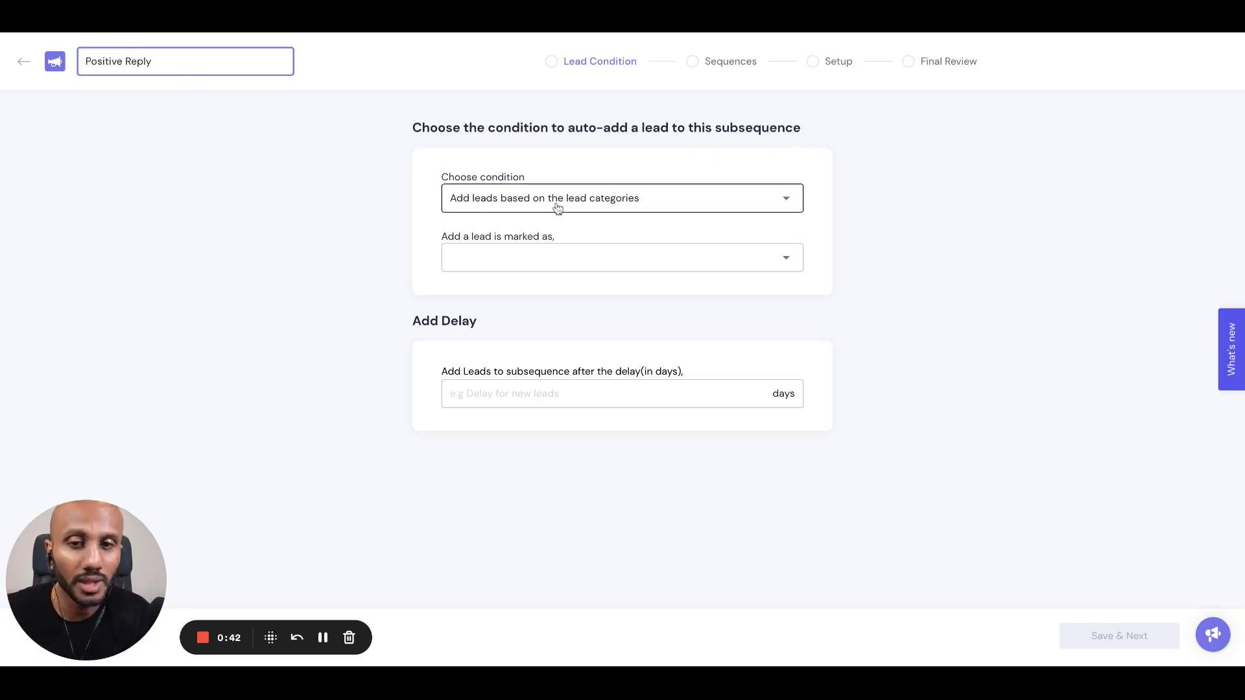
pyautogui.click(623, 266)
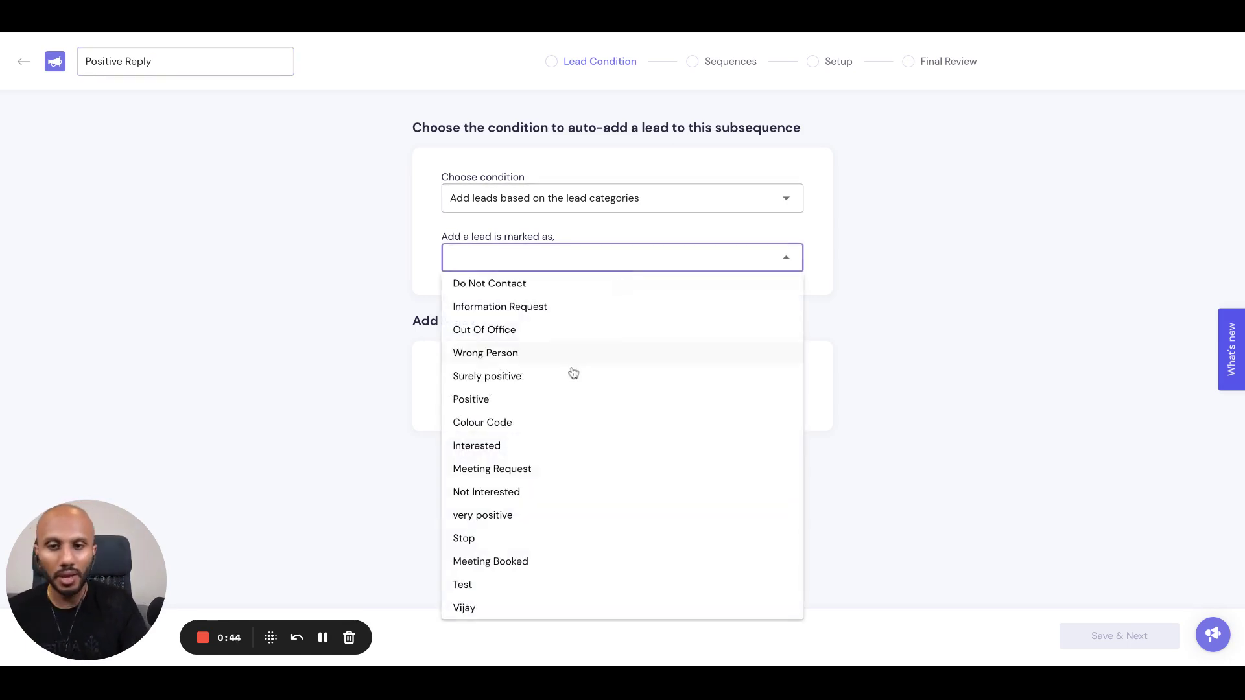
pyautogui.click(555, 398)
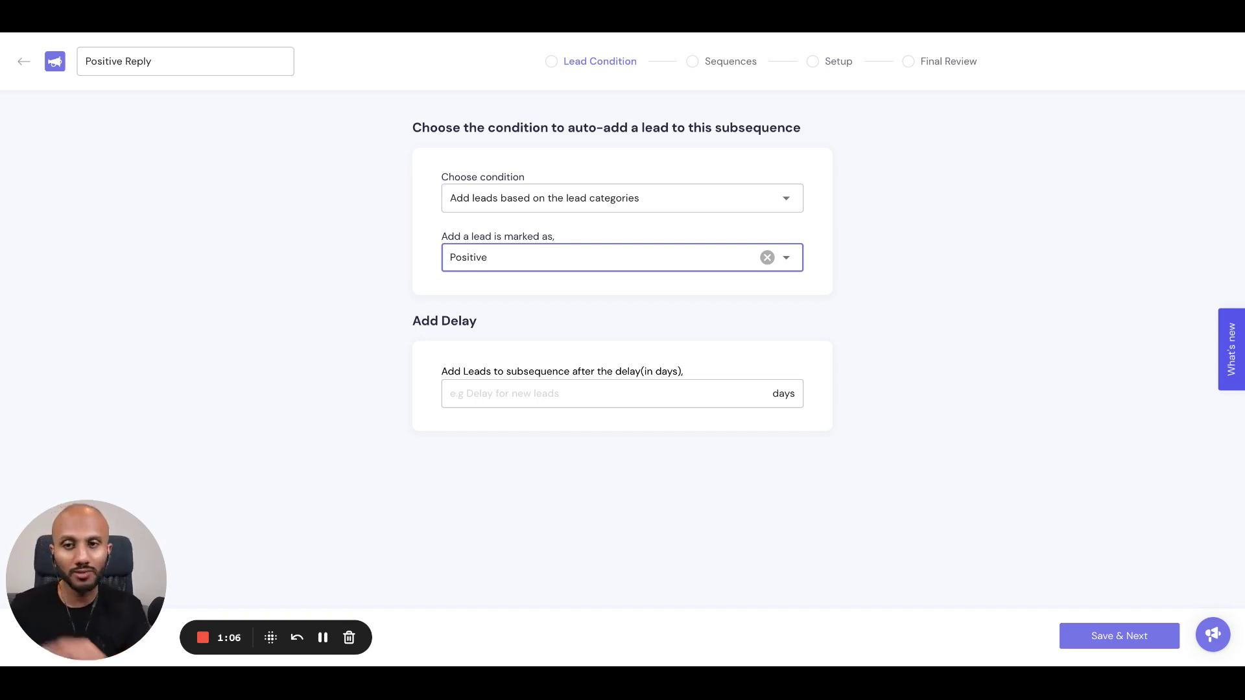
pyautogui.click(686, 317)
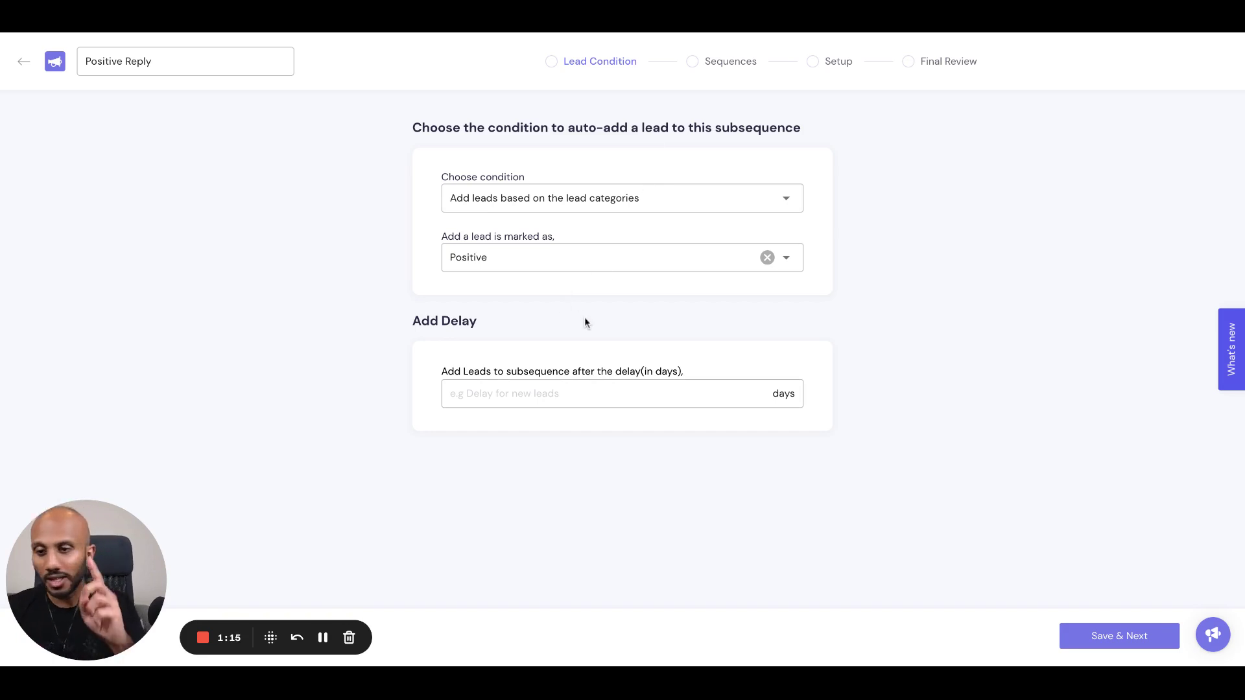
# Step: Replace the Positive category condition with reply text containing 'yes|interested|sounds good'
pyautogui.click(768, 258)
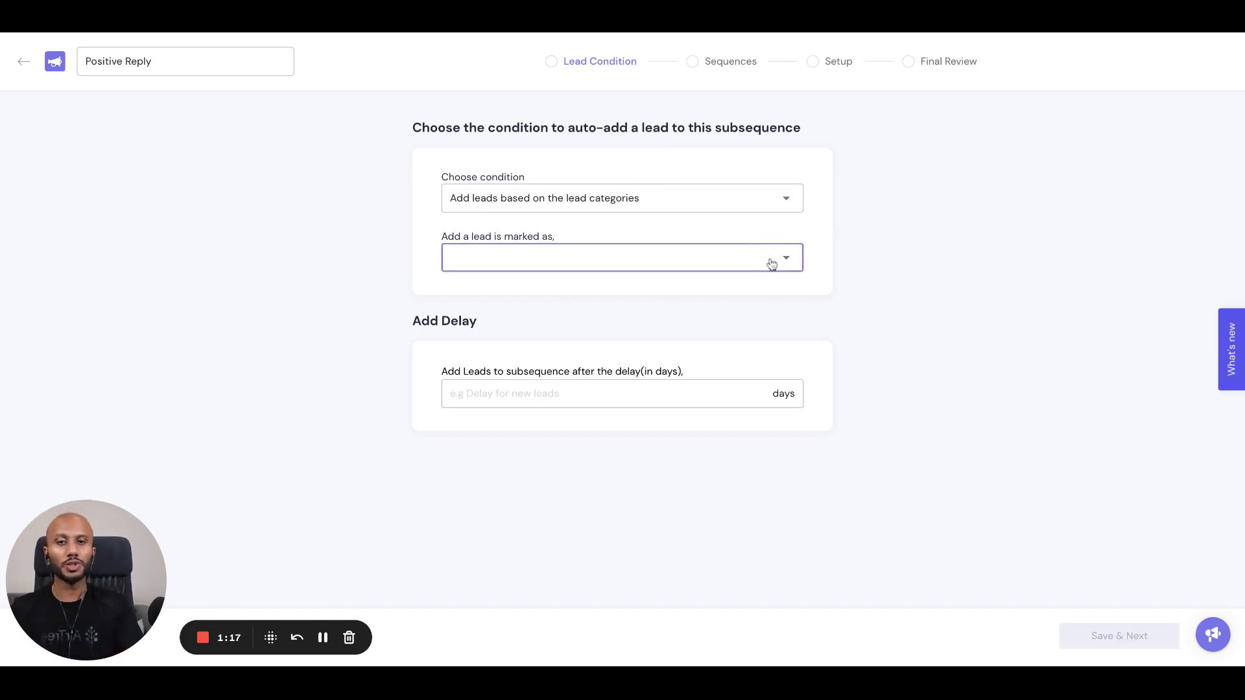
pyautogui.click(739, 204)
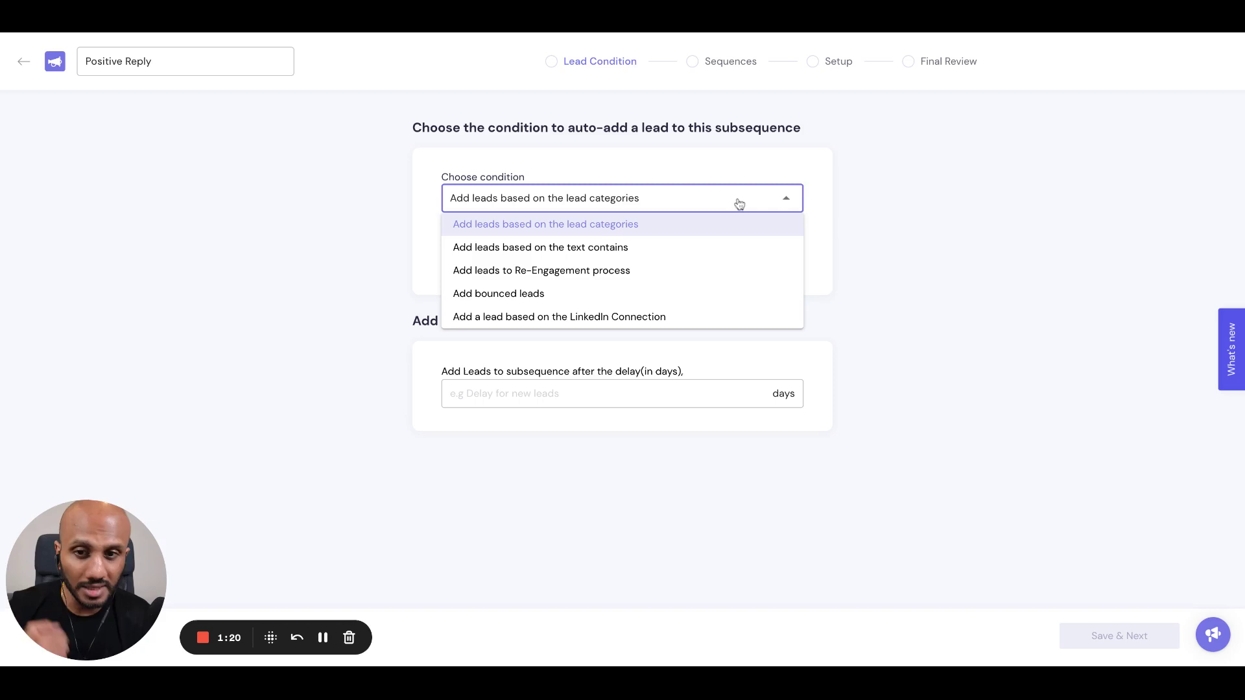
pyautogui.click(654, 254)
pyautogui.click(623, 258)
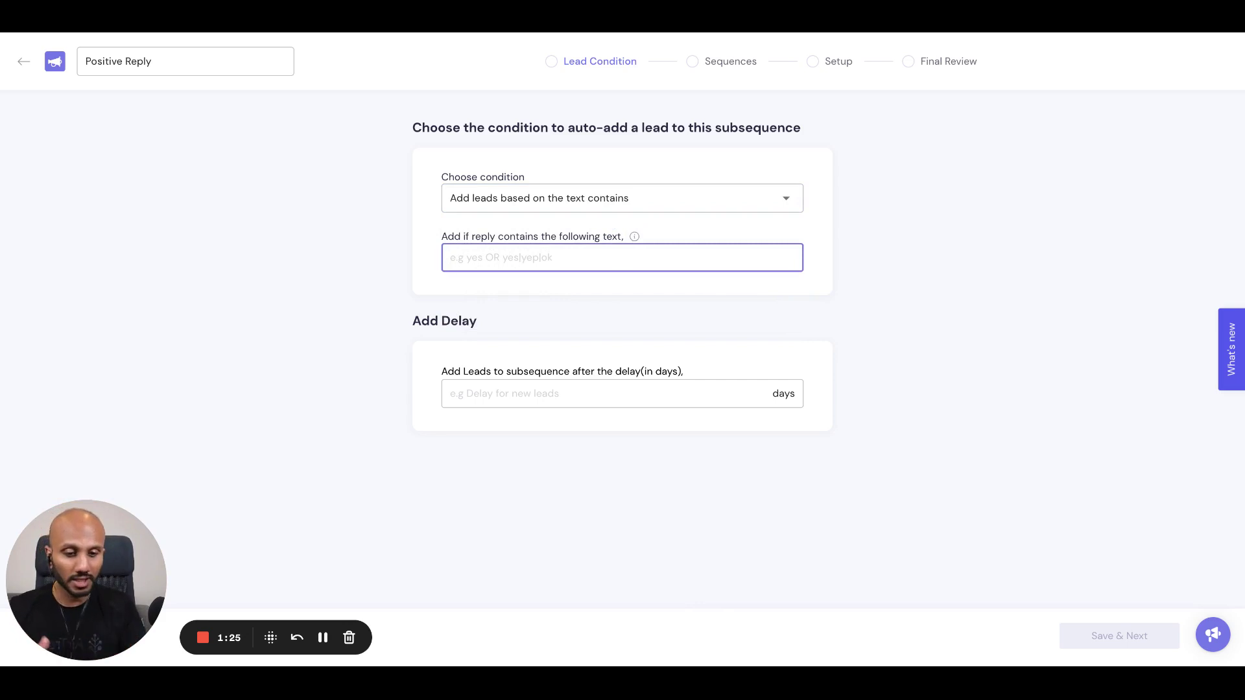
pyautogui.write('yes')
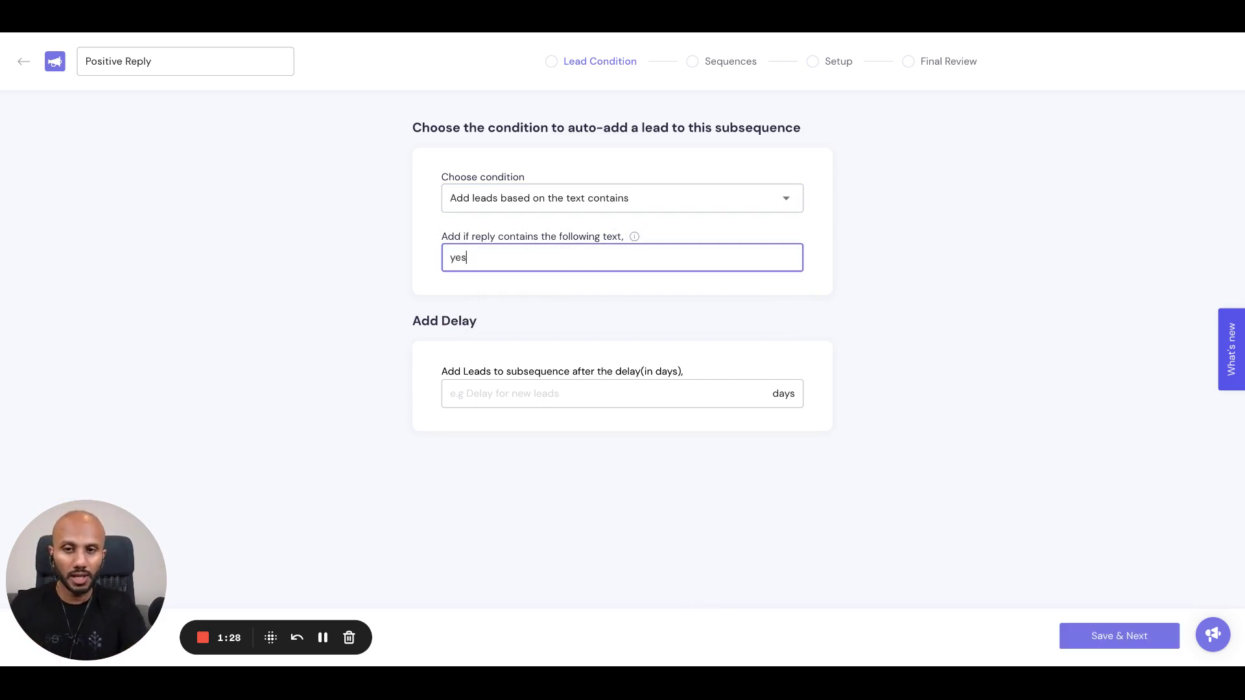
pyautogui.write('|interested|soudns')
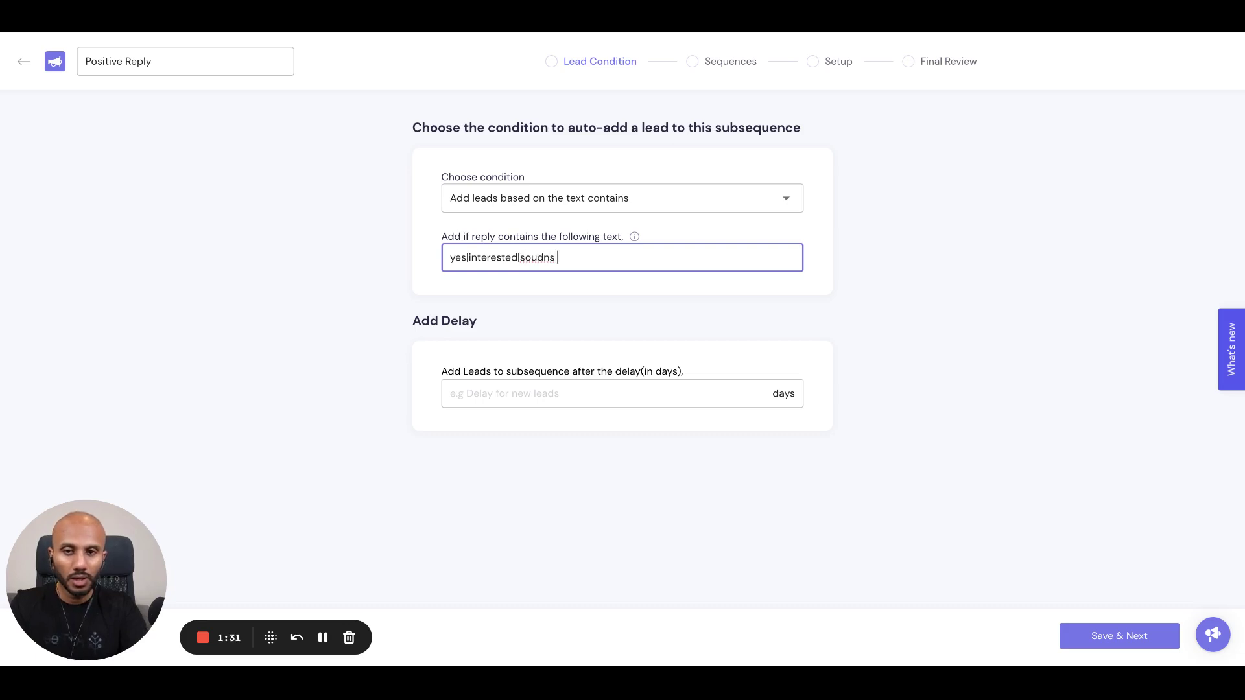
pyautogui.press('BackSpace')
pyautogui.press('BackSpace')
pyautogui.press('BackSpace')
pyautogui.press('BackSpace')
pyautogui.write('nds good')
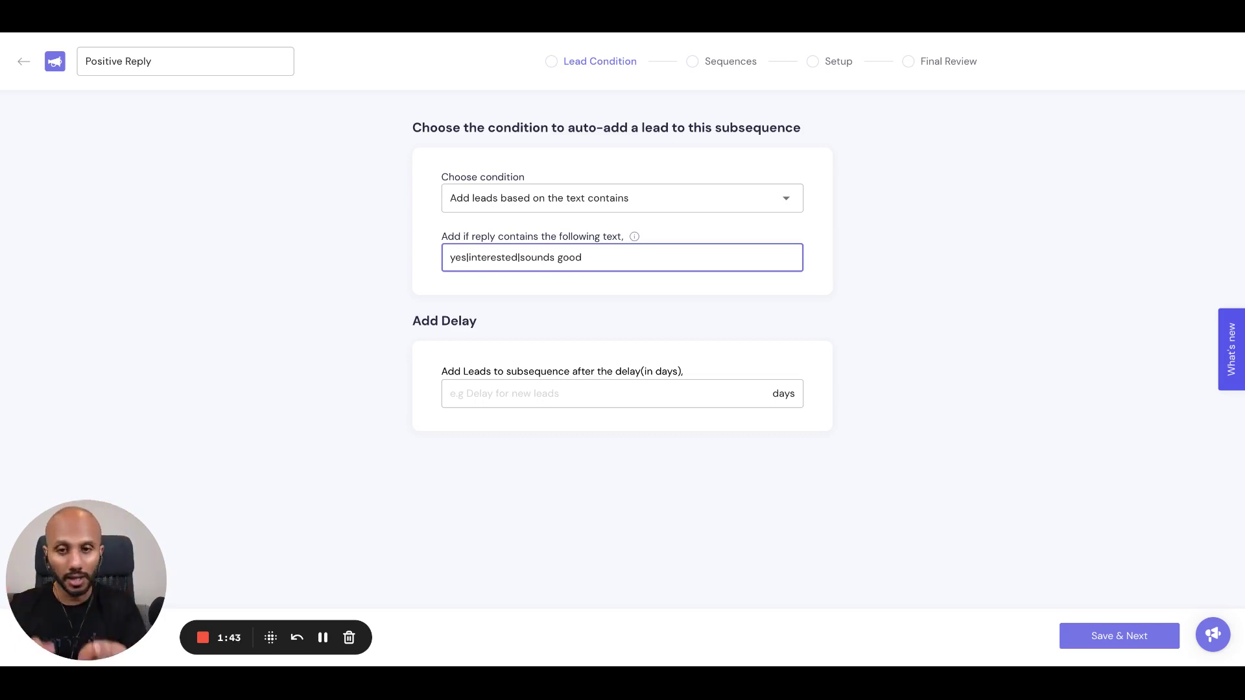
# Step: Switch the lead condition to 'Add bounced leads'
pyautogui.click(644, 202)
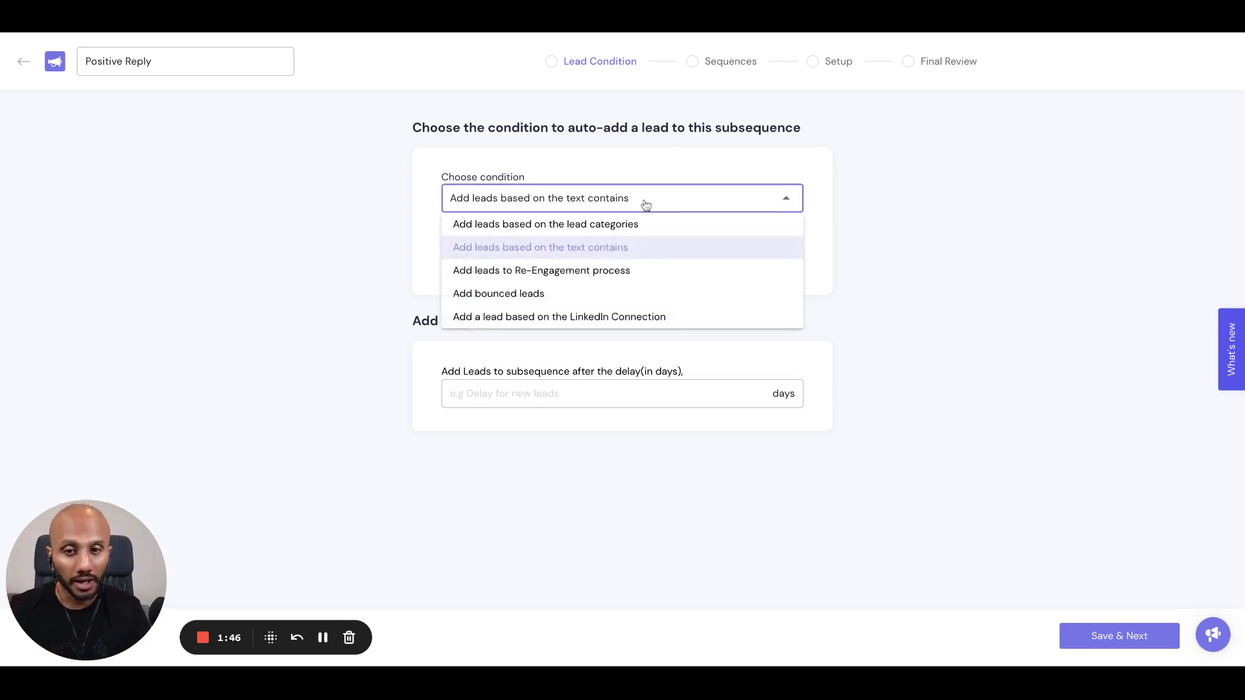
pyautogui.click(606, 299)
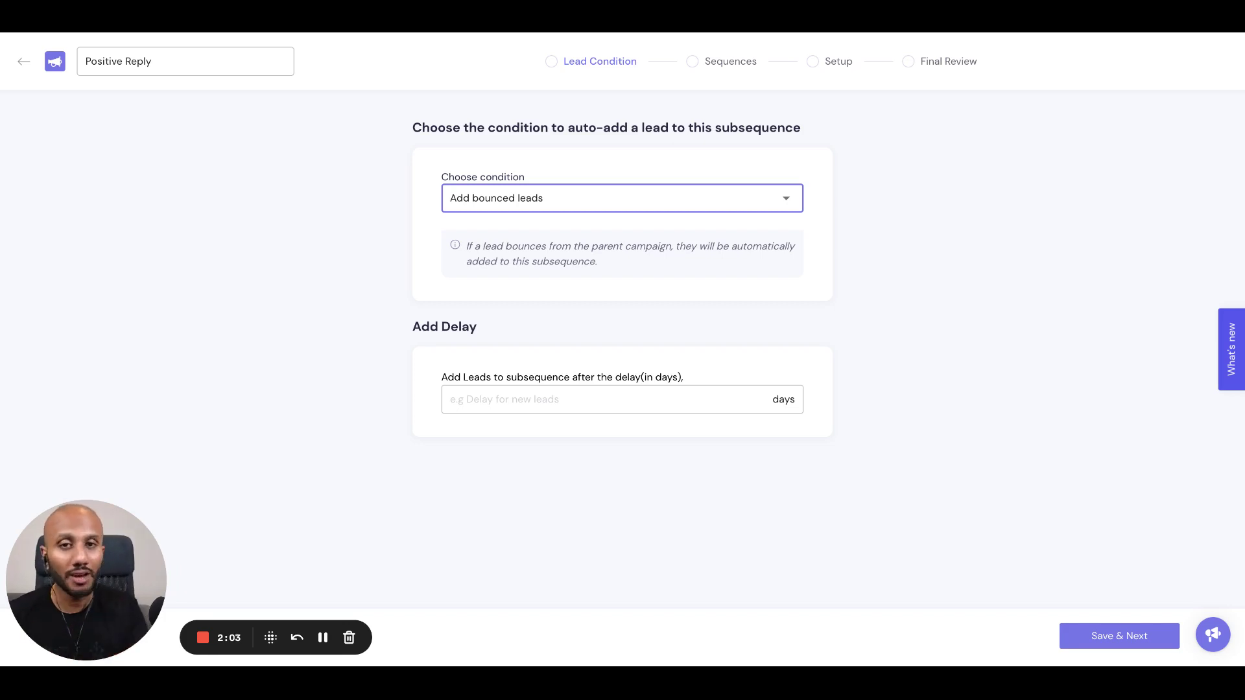
pyautogui.click(741, 208)
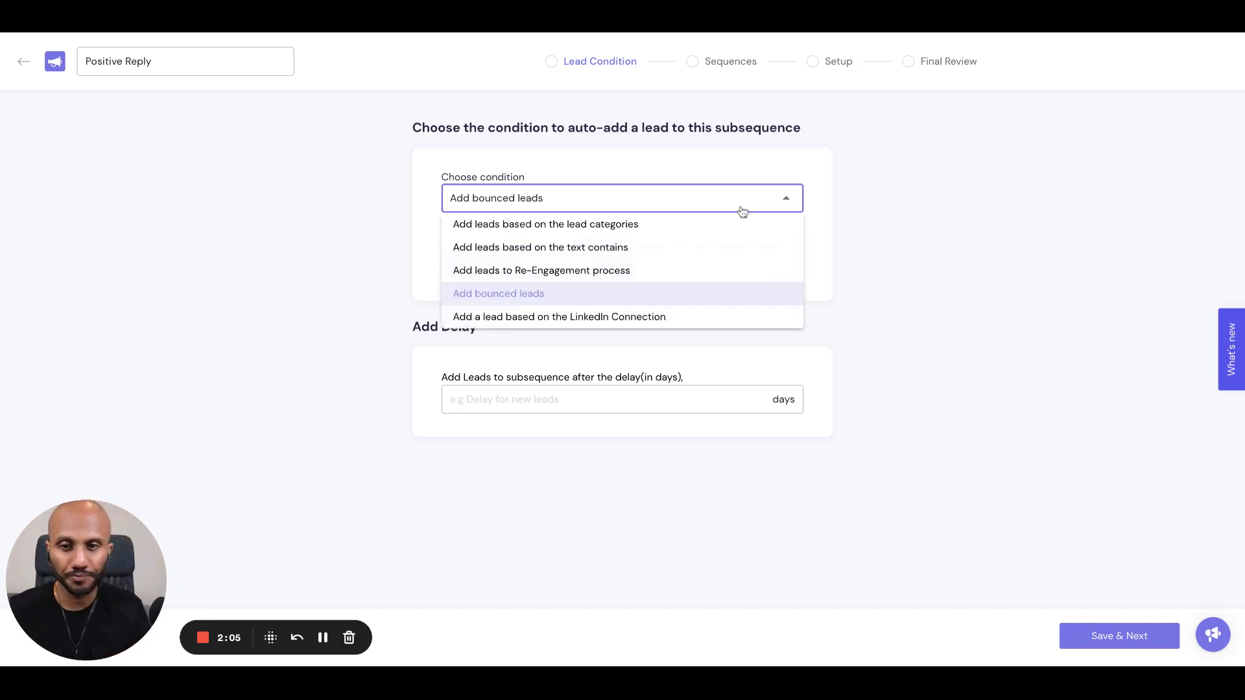
# Step: Set the condition to 'Add leads to Re-Engagement process' with a 30-day delay
pyautogui.click(639, 271)
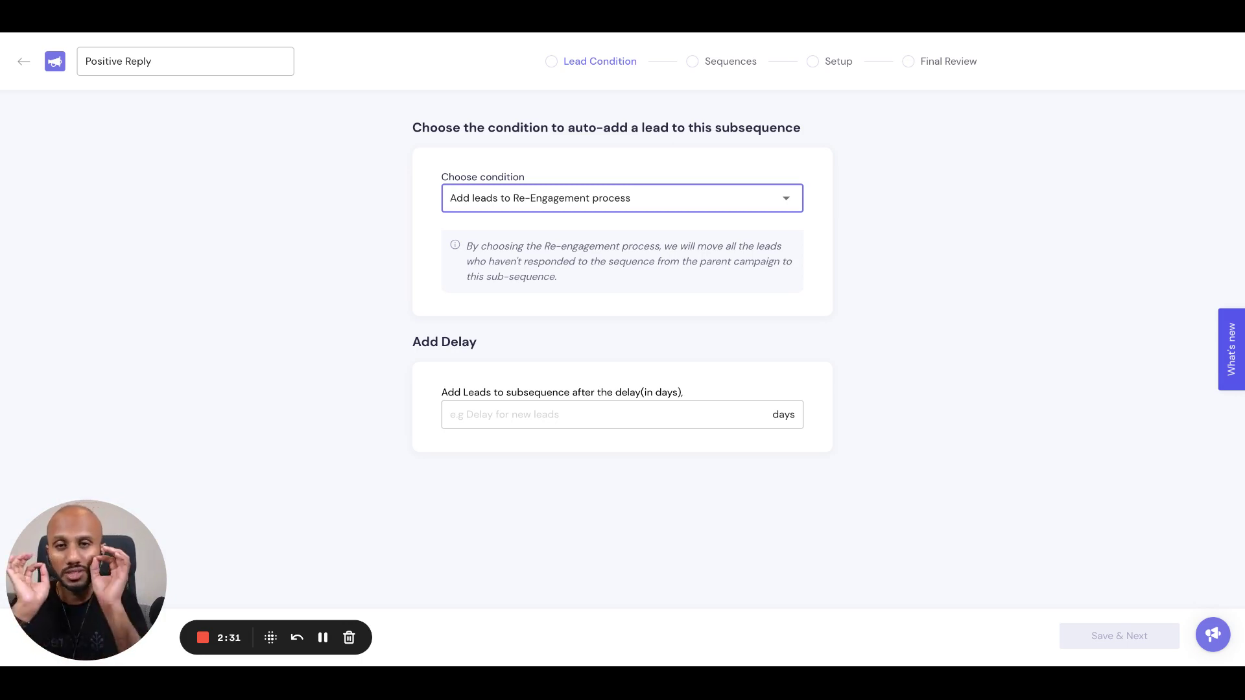
pyautogui.click(544, 420)
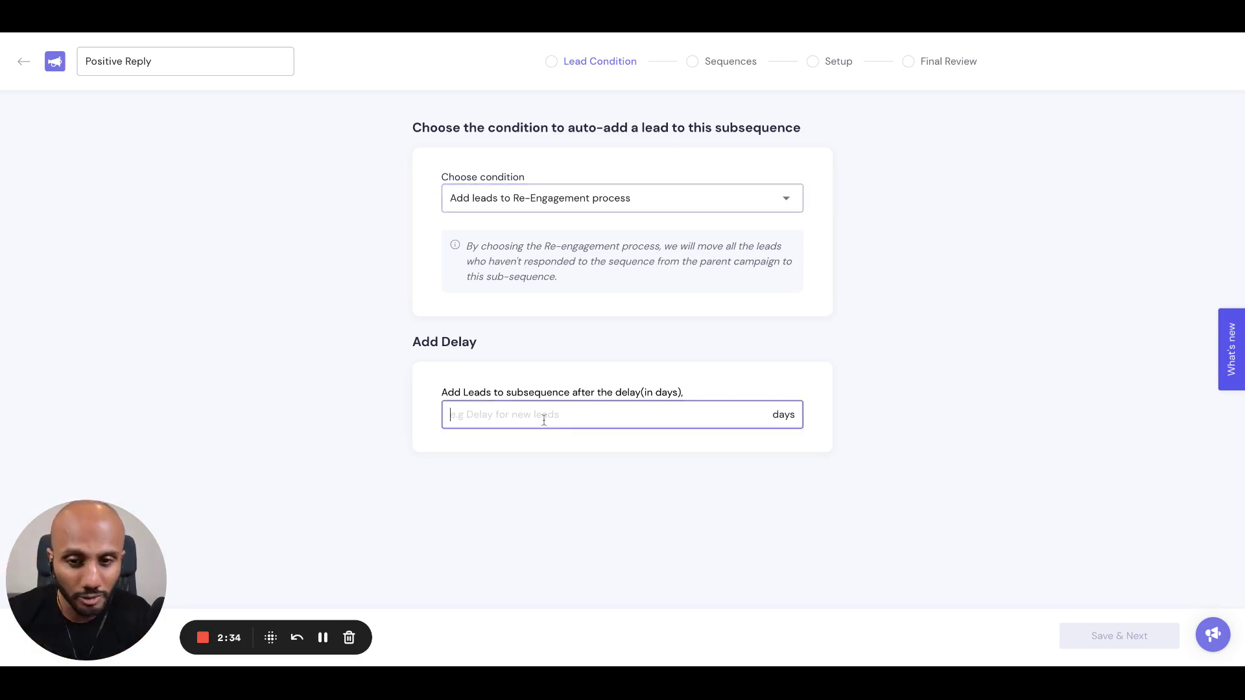
pyautogui.write('30')
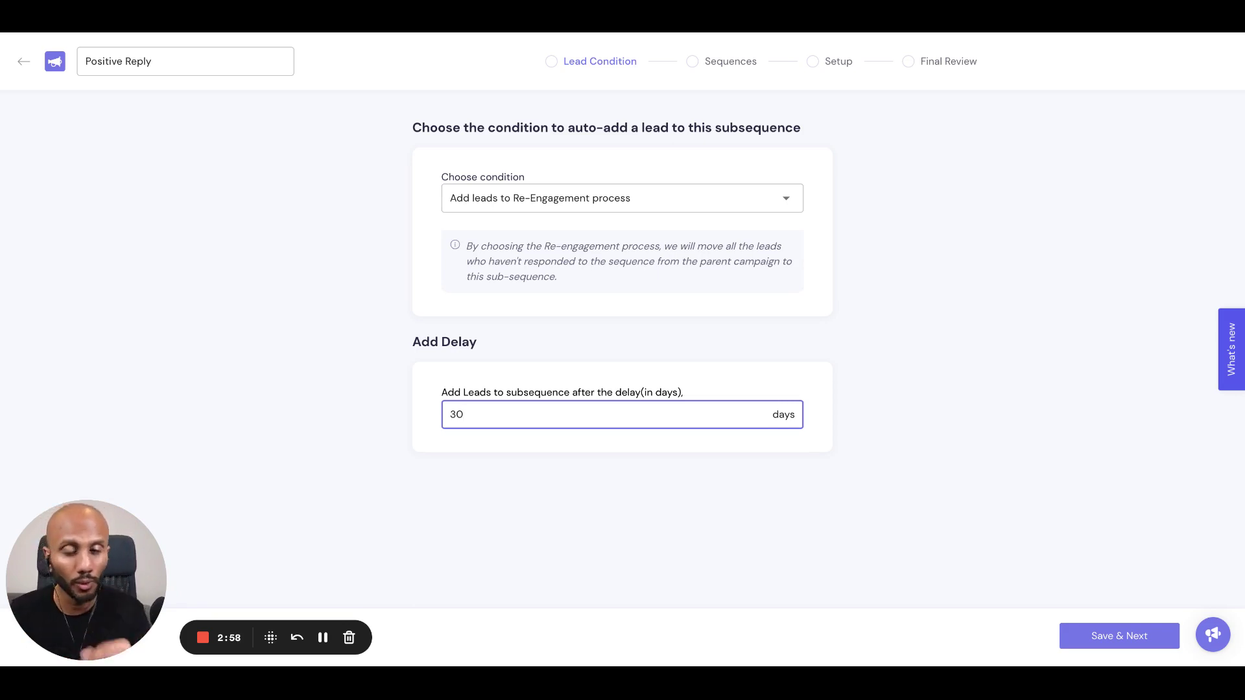
# Step: Switch the condition back to lead category and choose Positive as the trigger
pyautogui.click(674, 195)
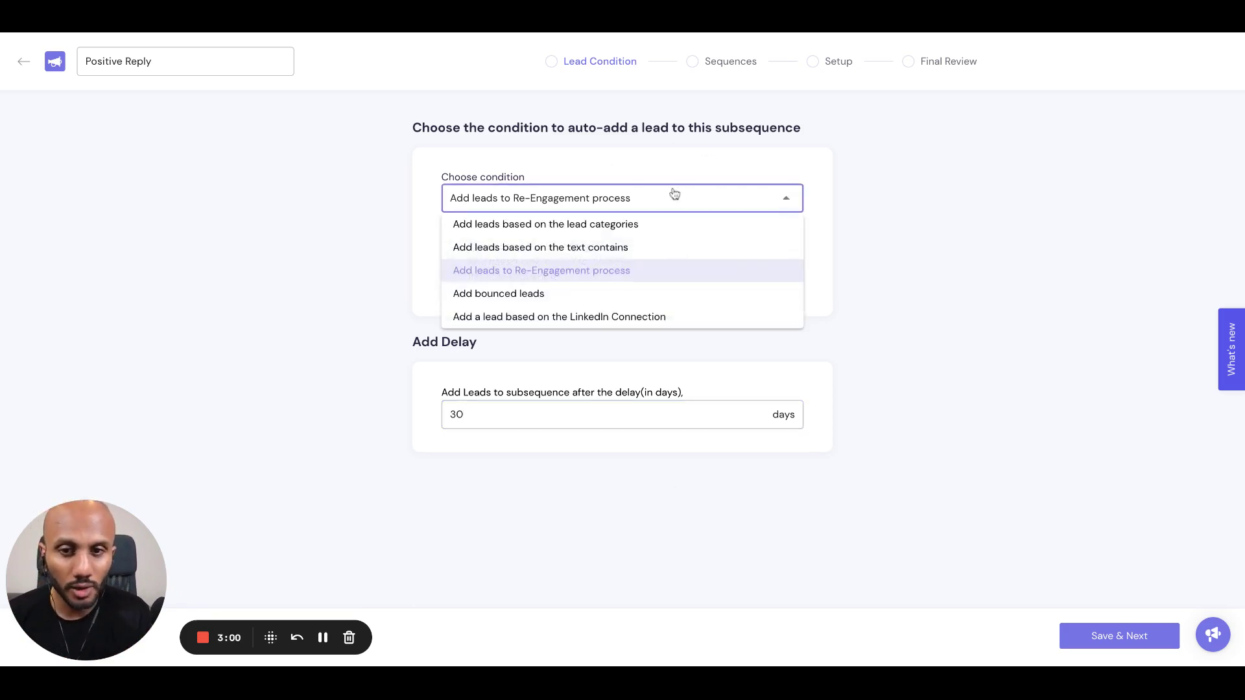
pyautogui.click(653, 231)
pyautogui.click(658, 253)
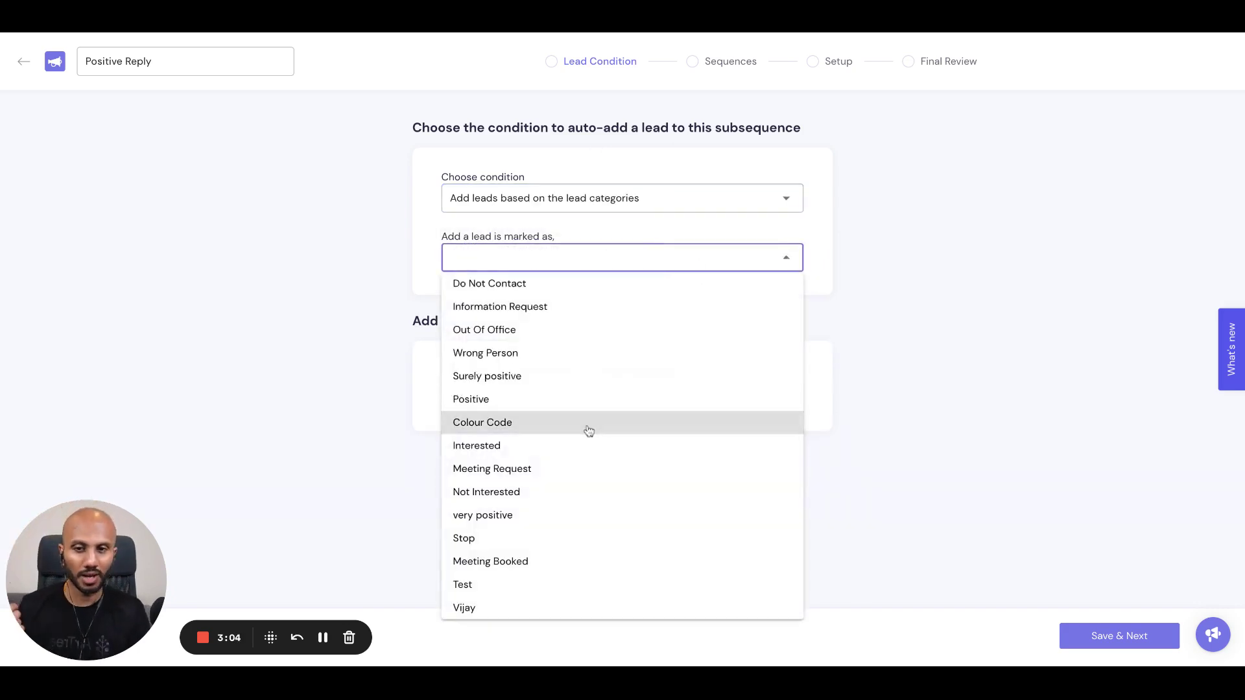
pyautogui.click(586, 399)
pyautogui.click(617, 258)
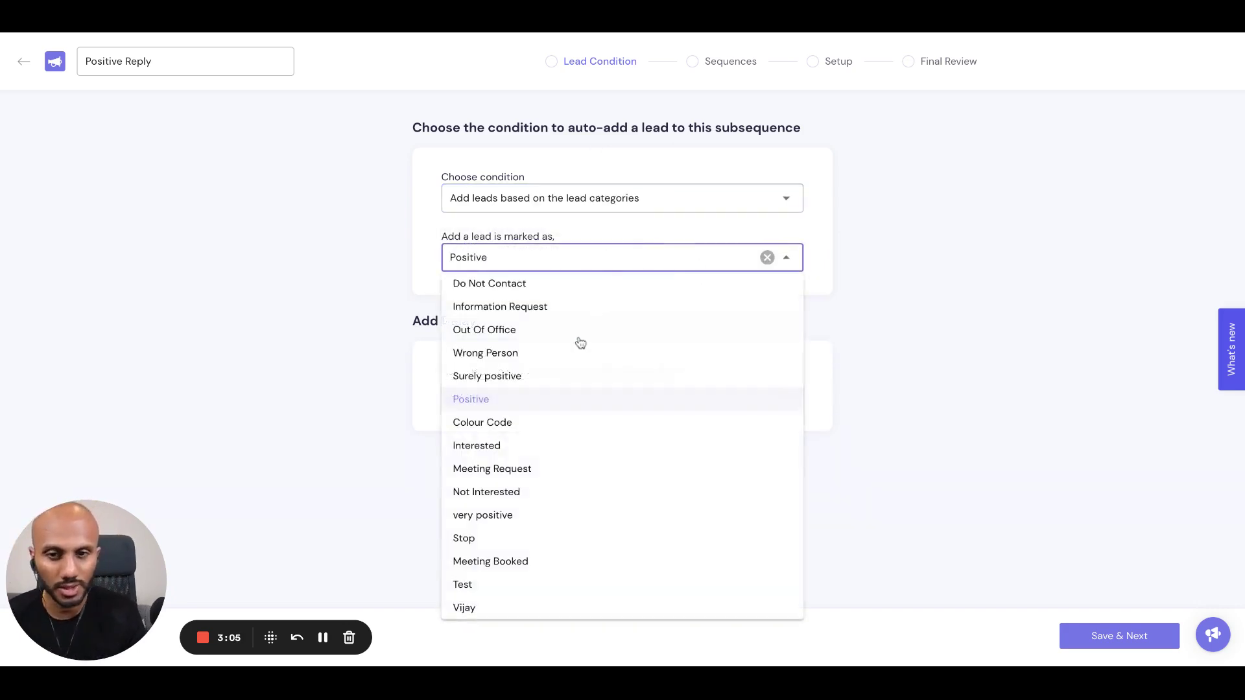
pyautogui.click(547, 401)
# Step: Delete the 30 from the delay field, leaving it empty
pyautogui.click(714, 198)
pyautogui.press('Escape')
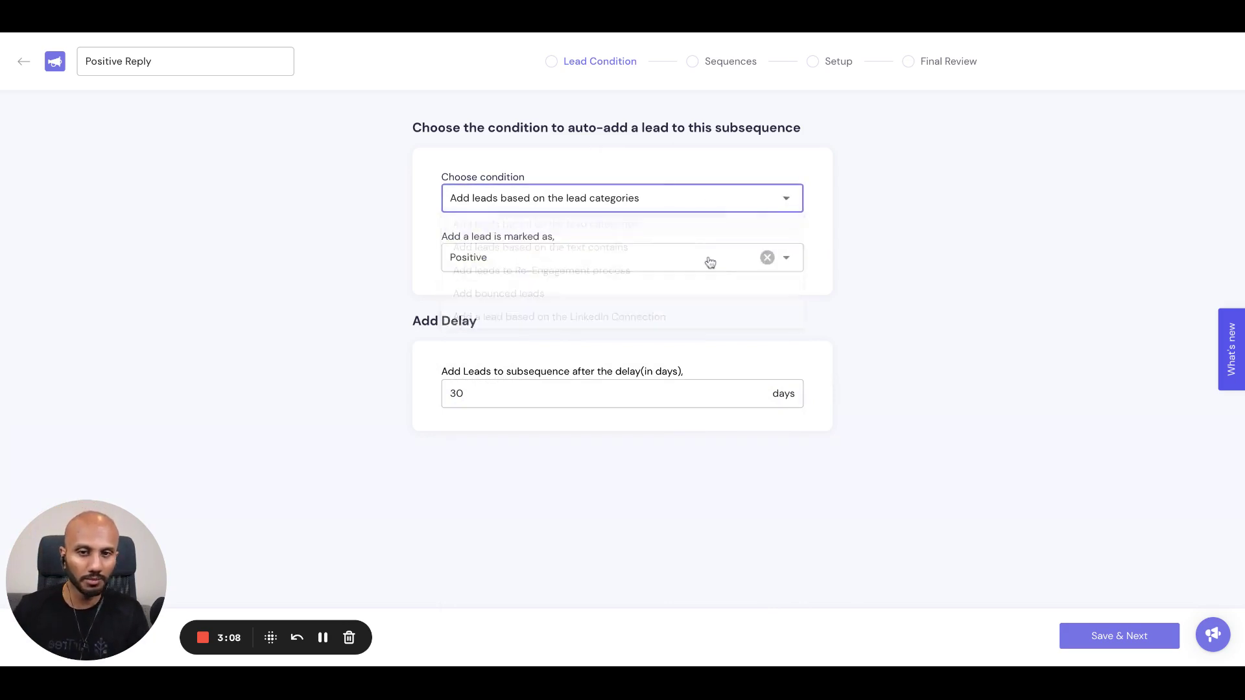
pyautogui.click(516, 393)
pyautogui.press('BackSpace')
pyautogui.press('BackSpace')
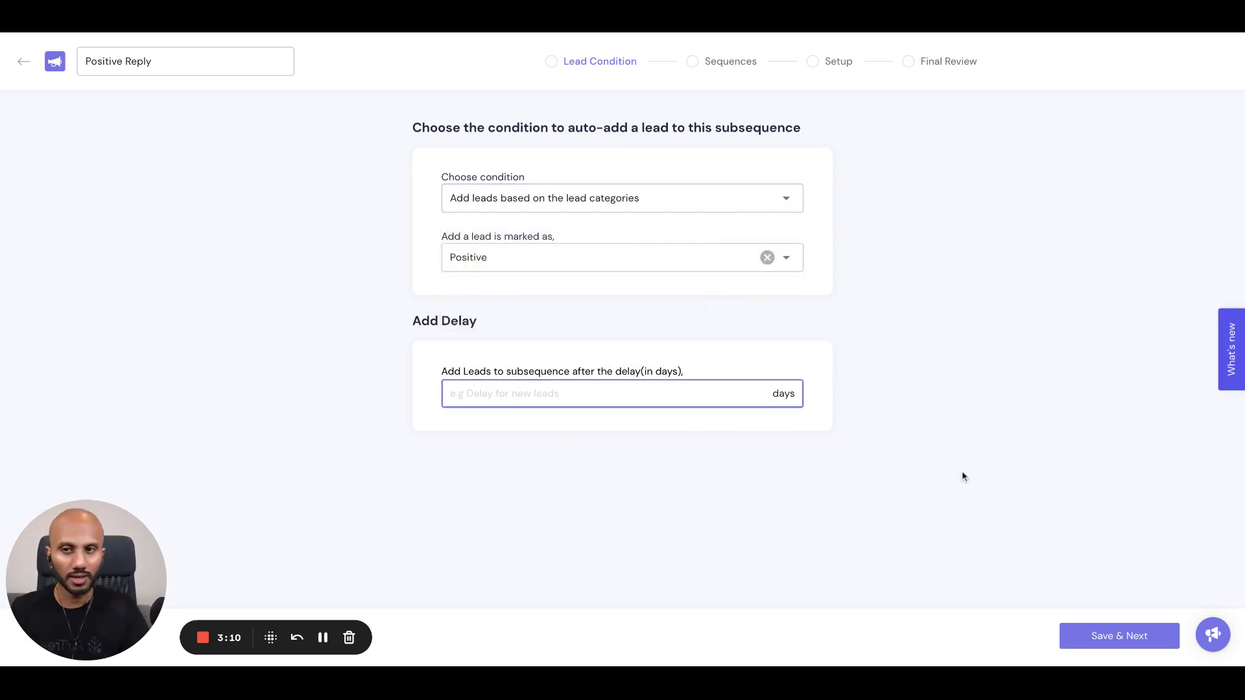
pyautogui.click(1104, 655)
# Step: Write the Stage 1 email body 'Thank you for showing interest {{first_name}}'
pyautogui.click(1116, 638)
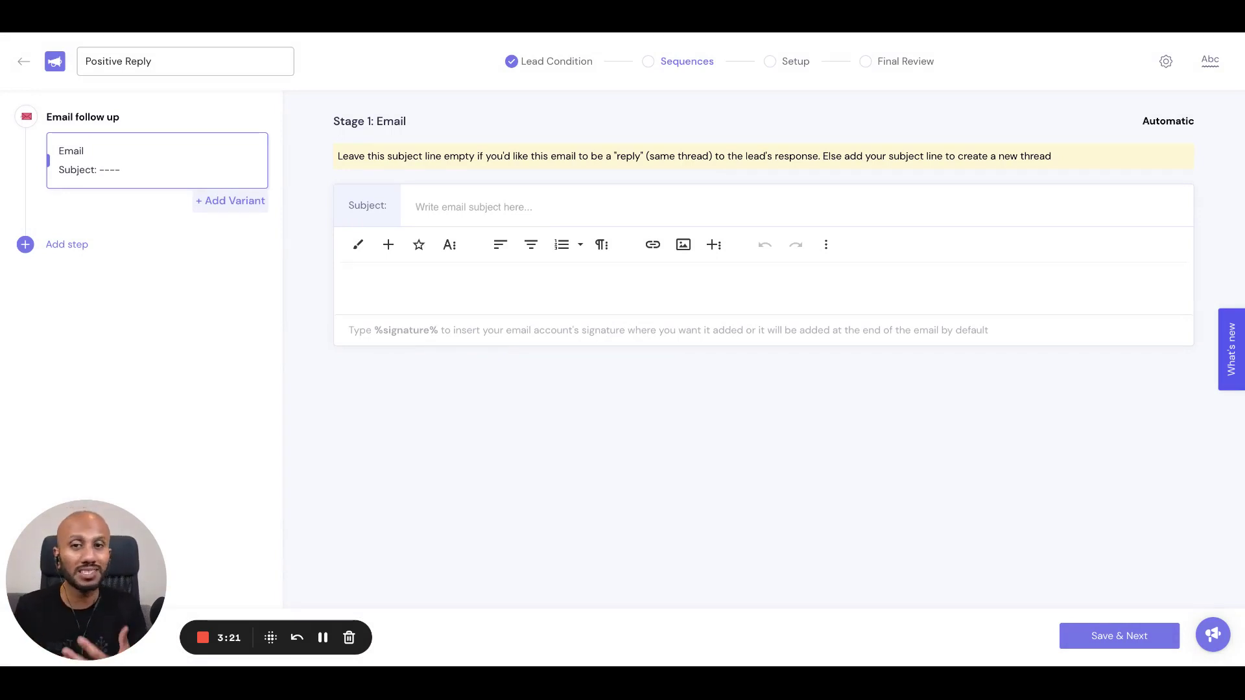
pyautogui.click(418, 285)
pyautogui.write('T')
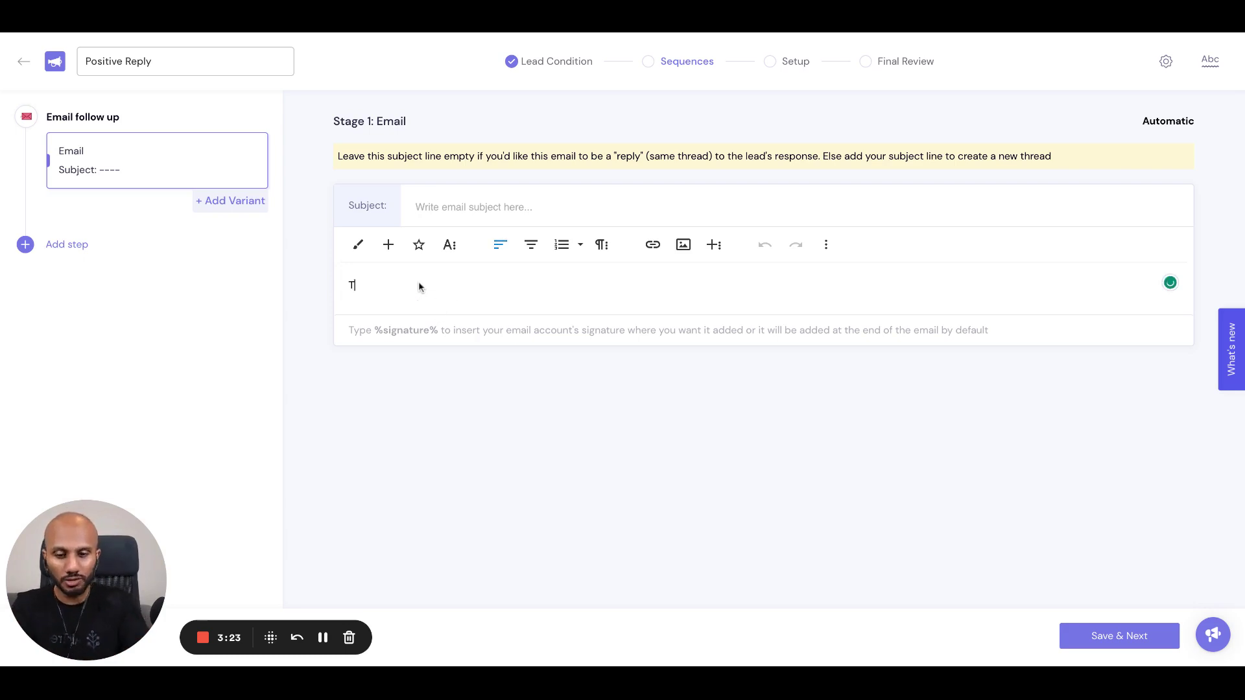
pyautogui.write('hank you for showi')
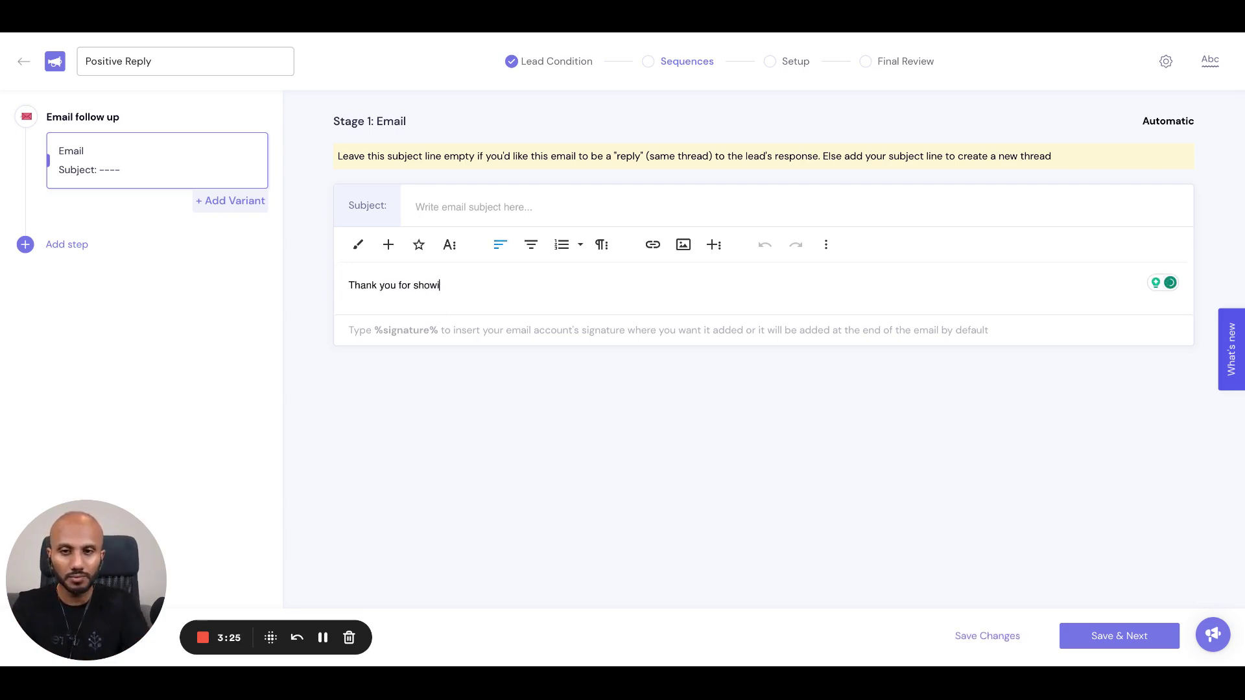
pyautogui.write('ng interest {{')
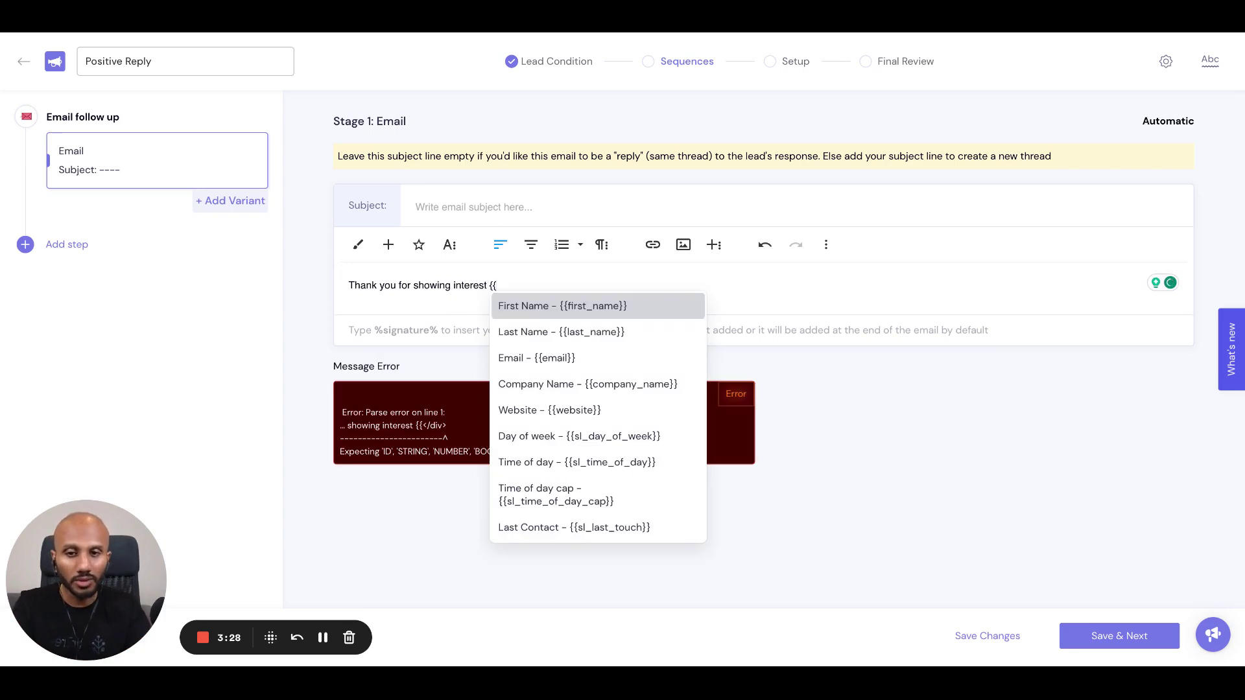
pyautogui.press('Return')
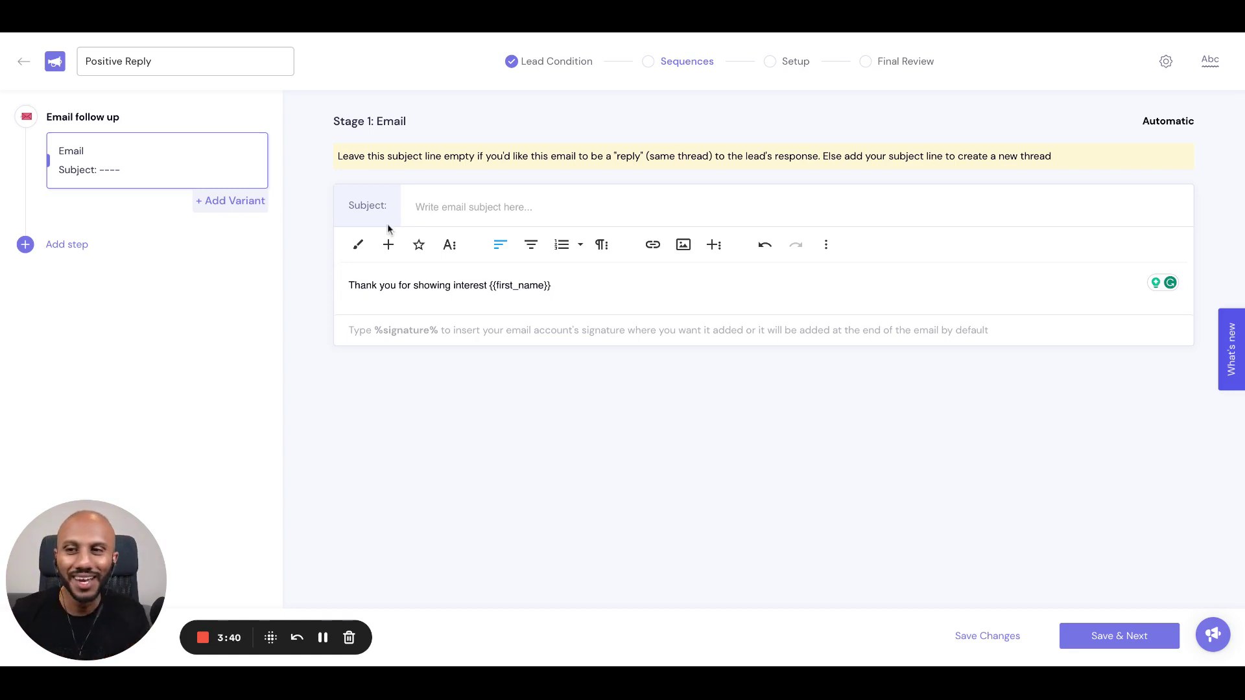
pyautogui.click(302, 210)
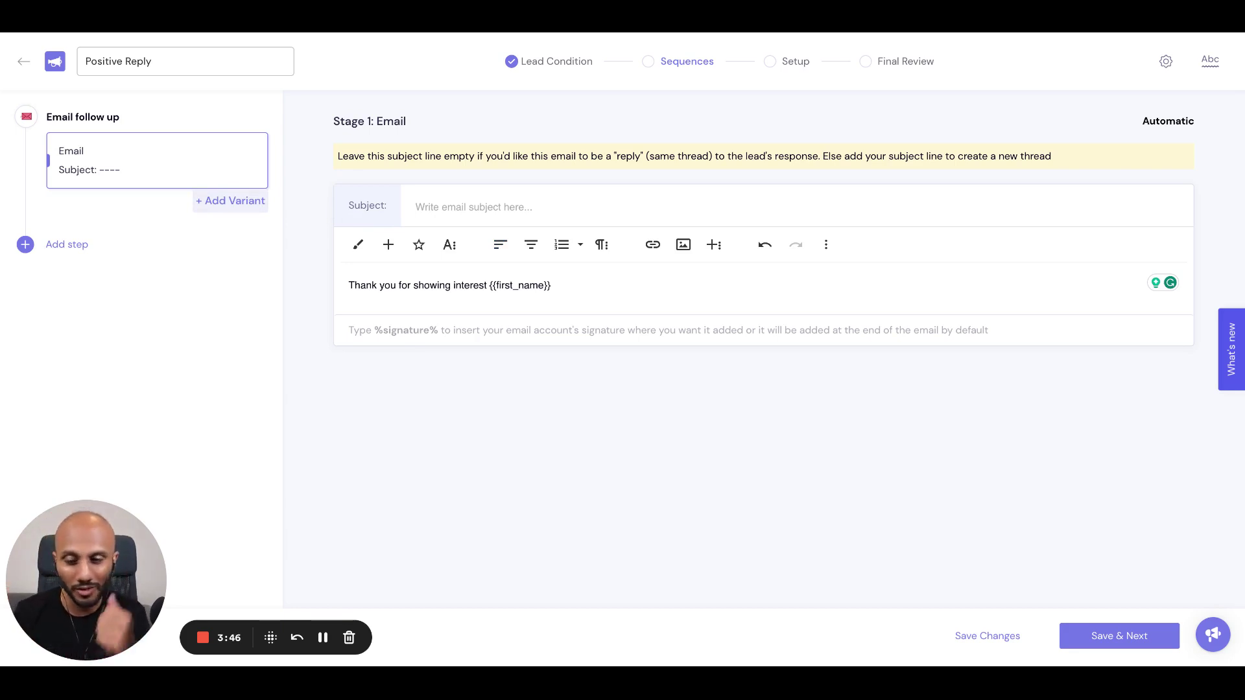
# Step: Save the email and set the schedule time zone to Pacific/Niue (UTC-11:00)
pyautogui.click(1111, 638)
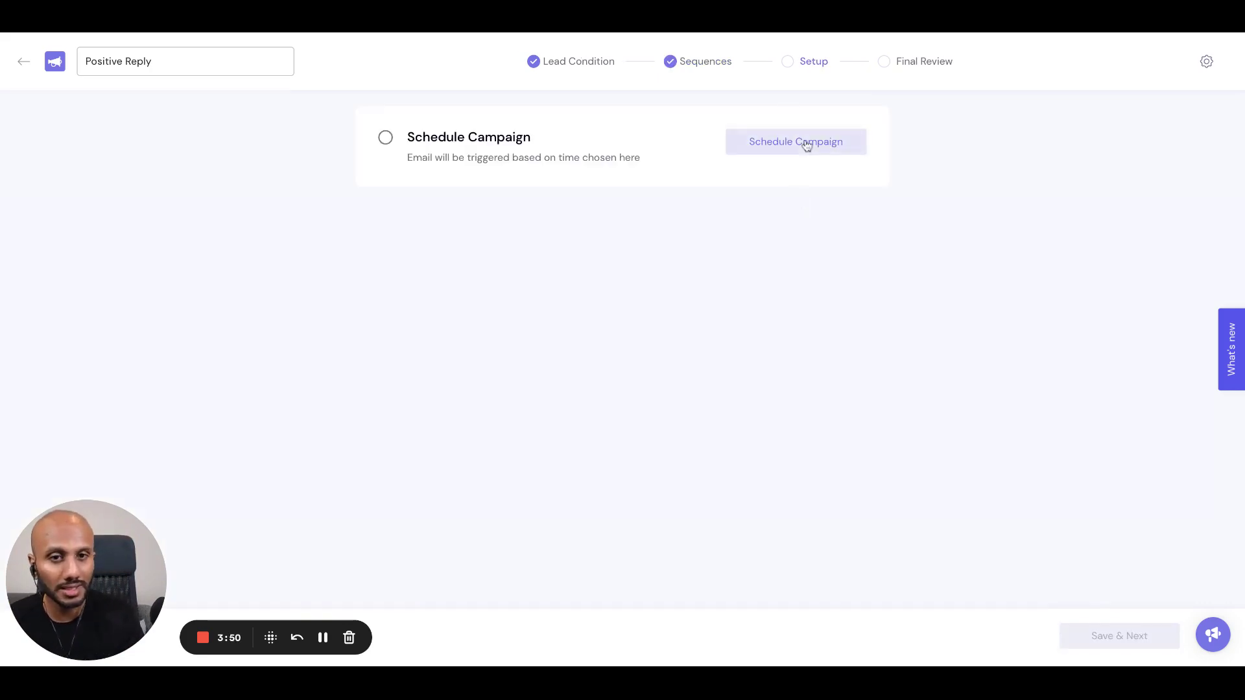
pyautogui.click(806, 141)
pyautogui.click(650, 154)
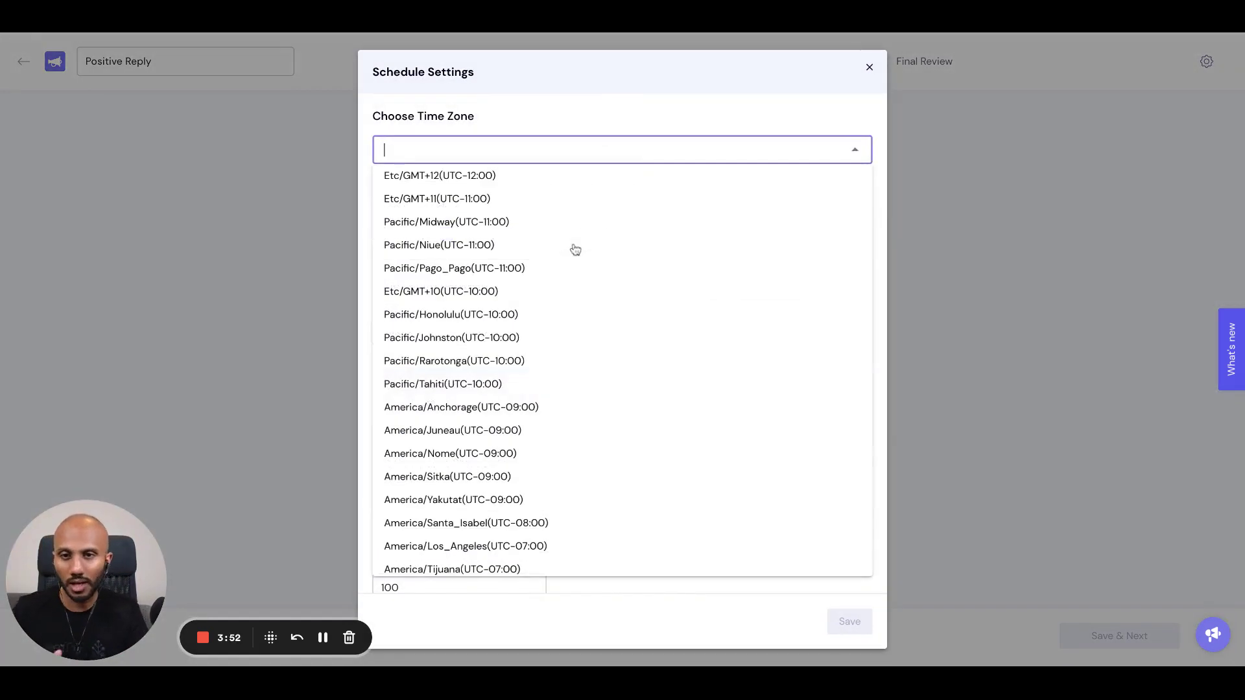
pyautogui.click(570, 246)
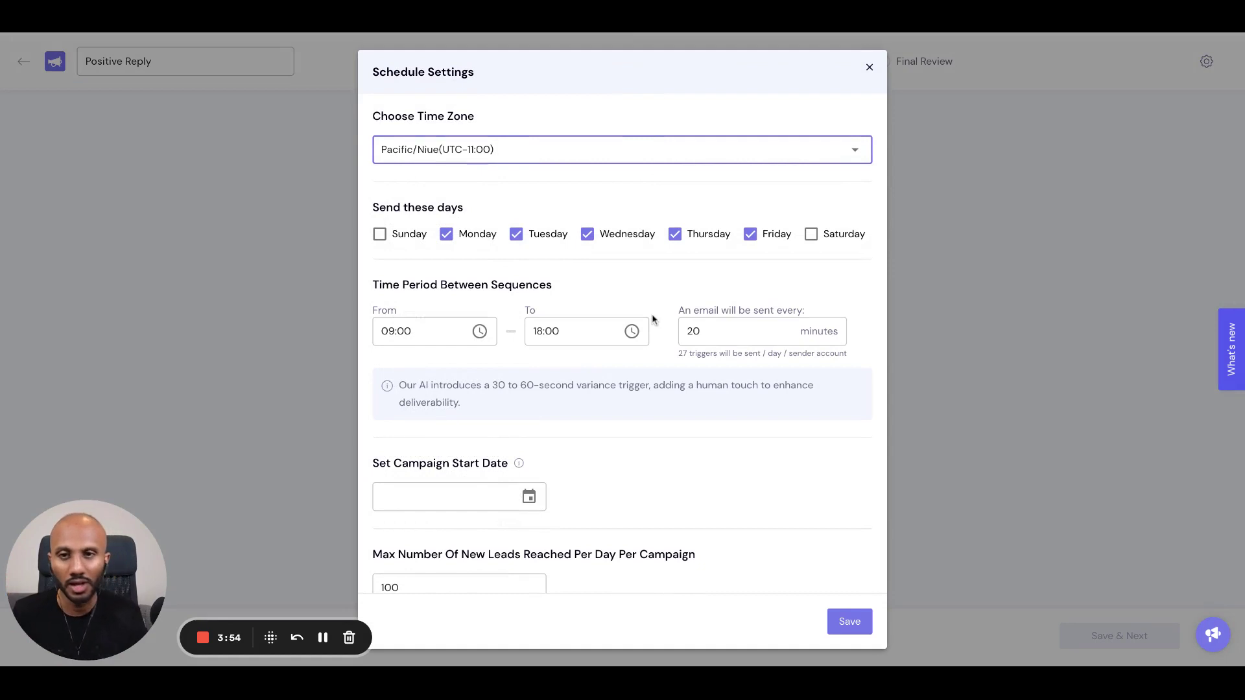
pyautogui.scroll(-1, 652, 318)
pyautogui.scroll(1, 725, 512)
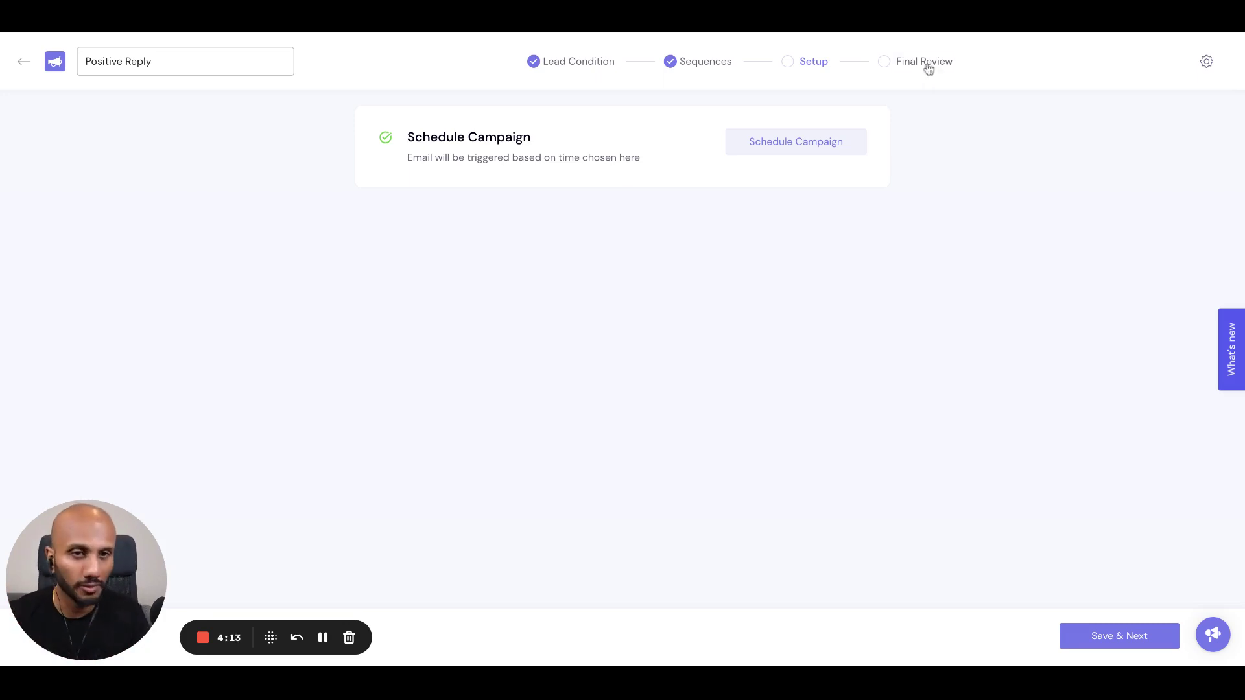
# Step: Move to final review and open Campaign Settings at the Ignore mailbox sending limit option
pyautogui.click(1117, 637)
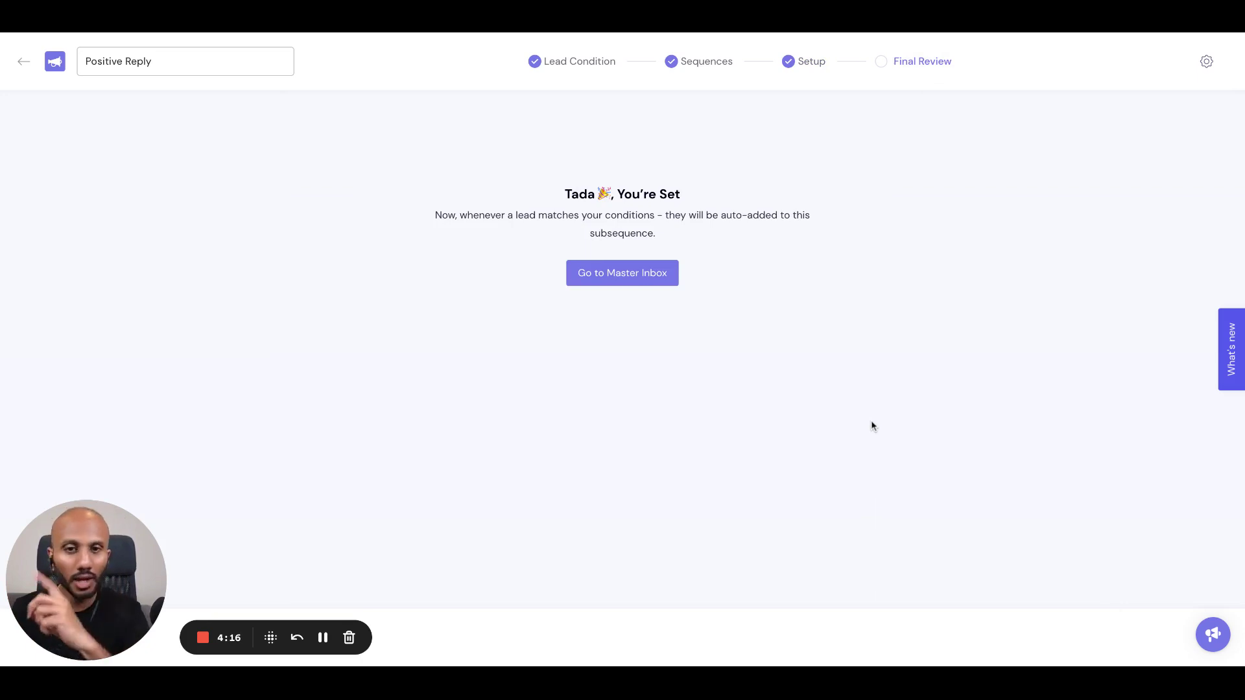
pyautogui.click(1206, 61)
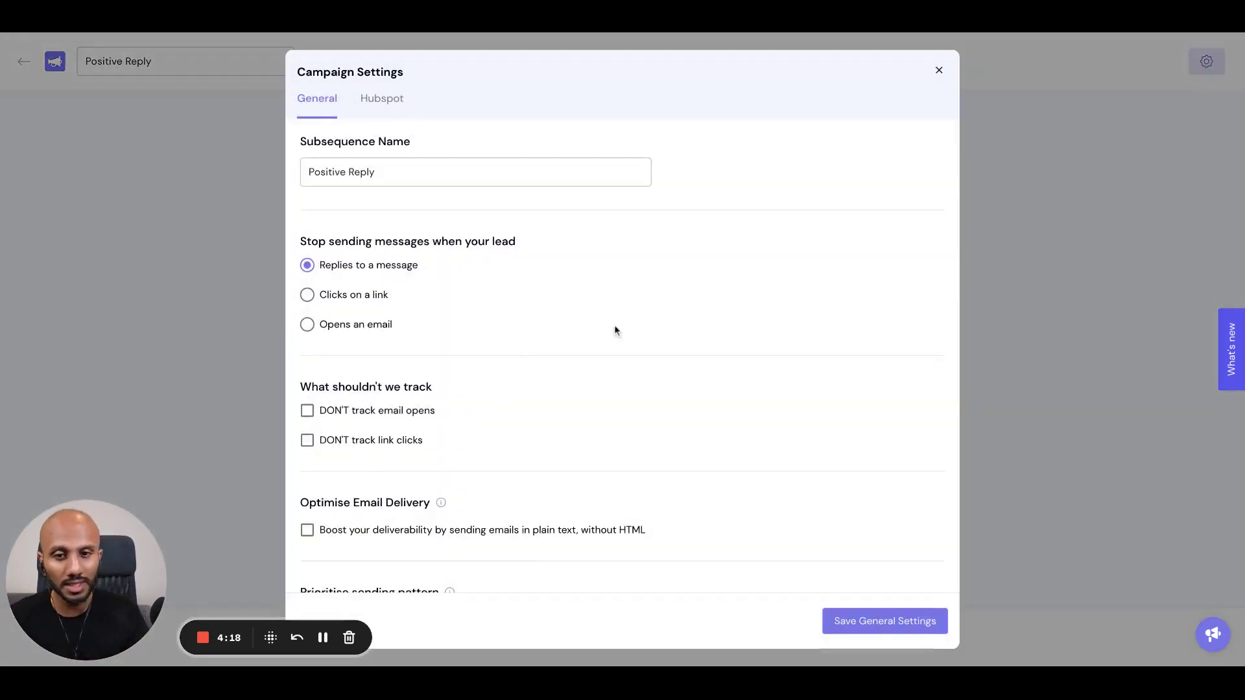
pyautogui.scroll(-10, 613, 325)
pyautogui.scroll(2, 542, 468)
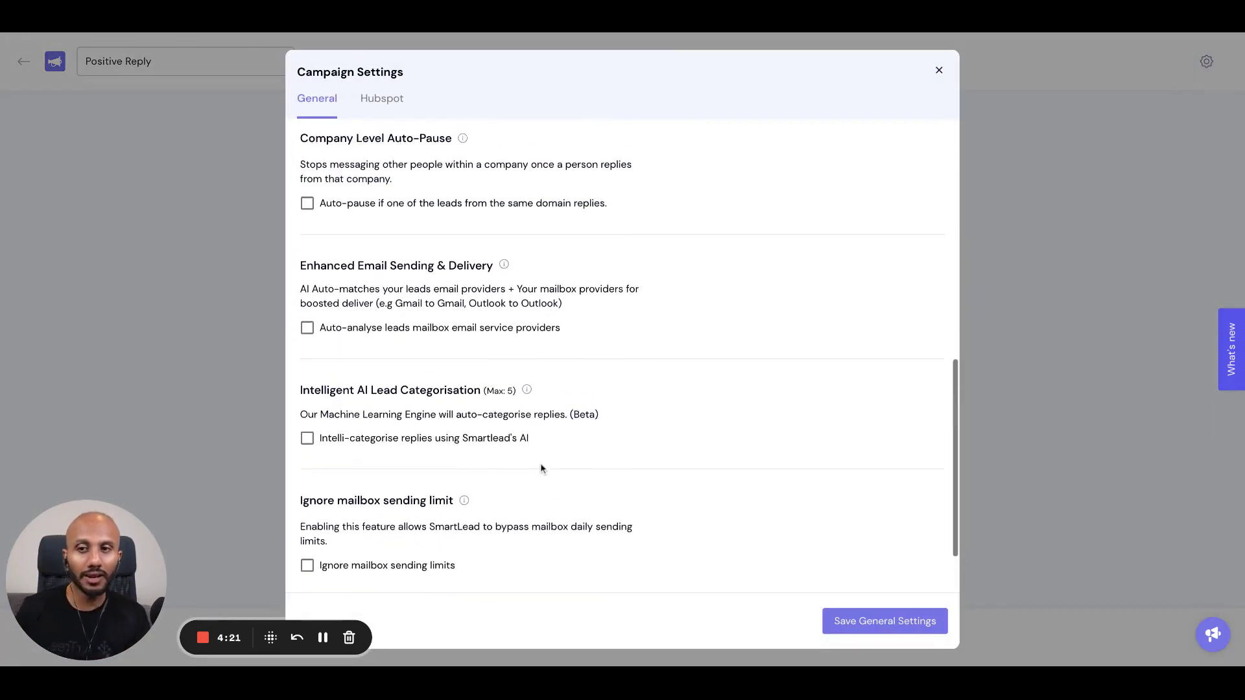
pyautogui.scroll(6, 542, 468)
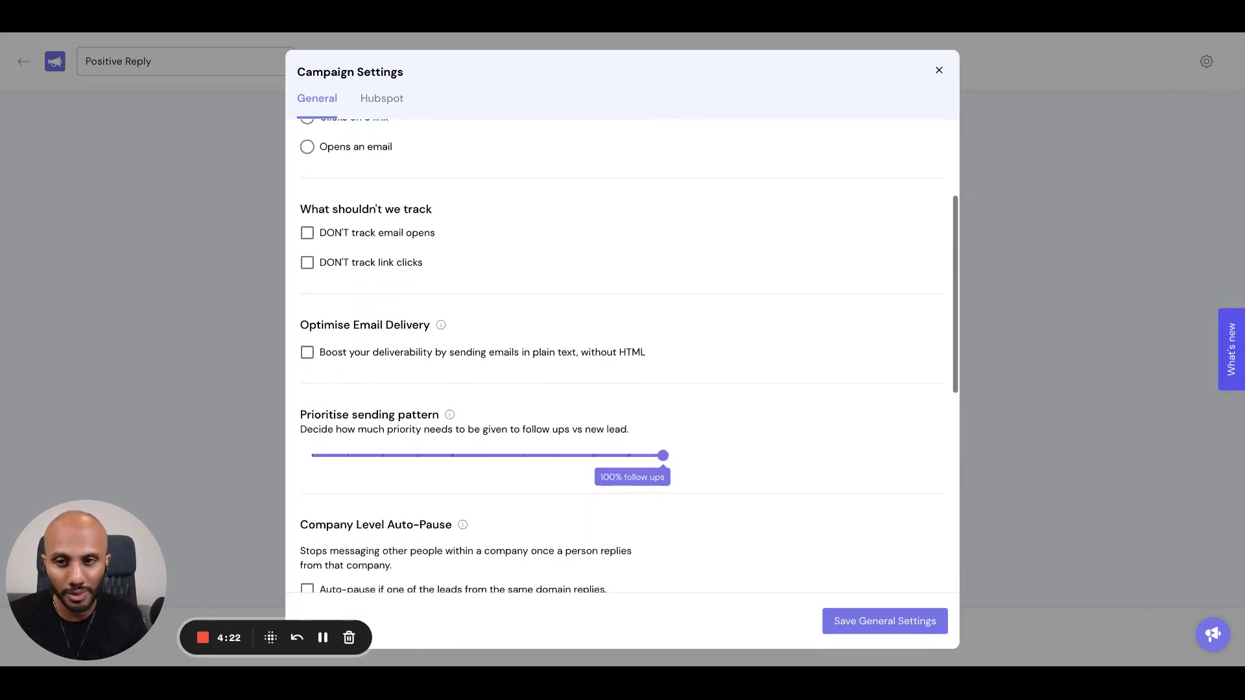
pyautogui.scroll(3, 613, 356)
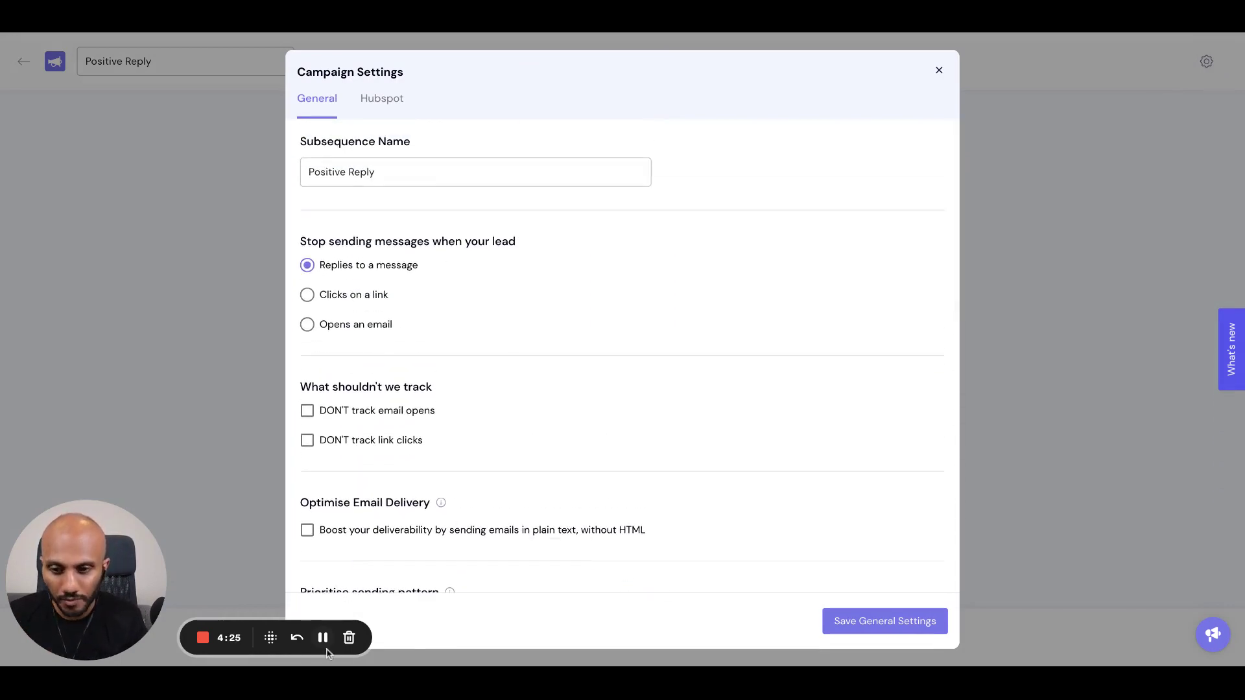
pyautogui.scroll(-10, 475, 520)
pyautogui.tripleClick(351, 419)
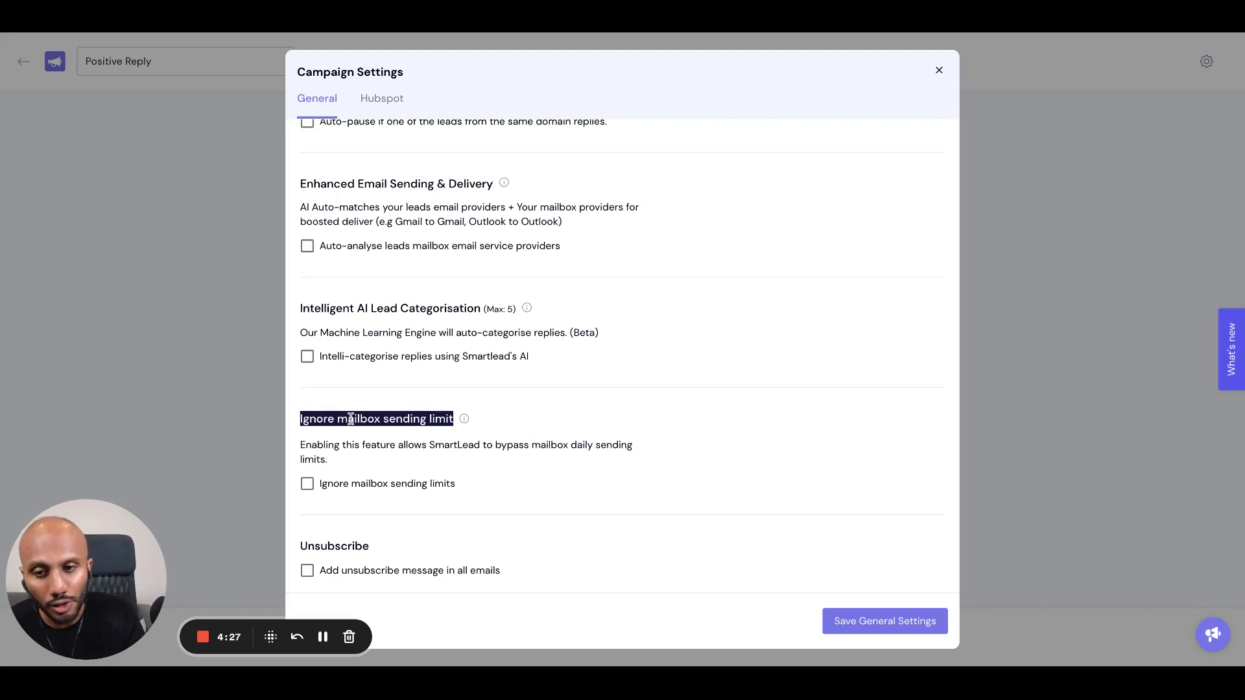
pyautogui.moveTo(464, 420)
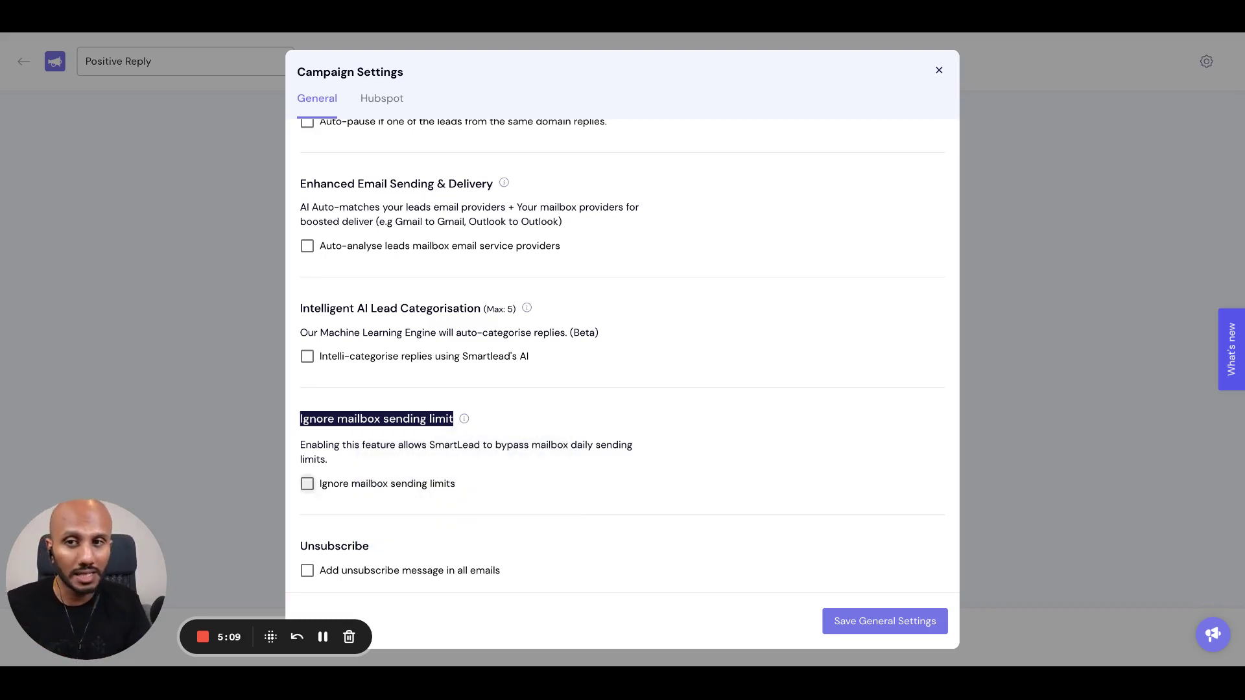
# Step: Tick the 'Ignore mailbox sending limits' checkbox in the General campaign settings
pyautogui.click(307, 484)
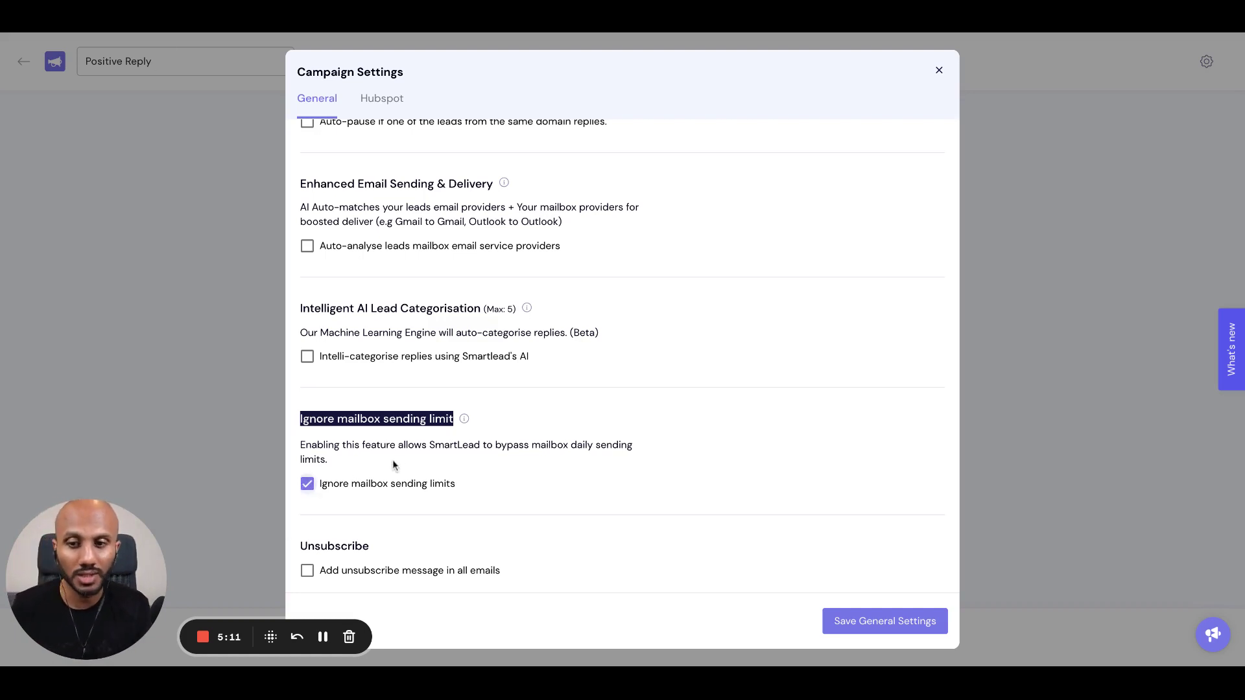